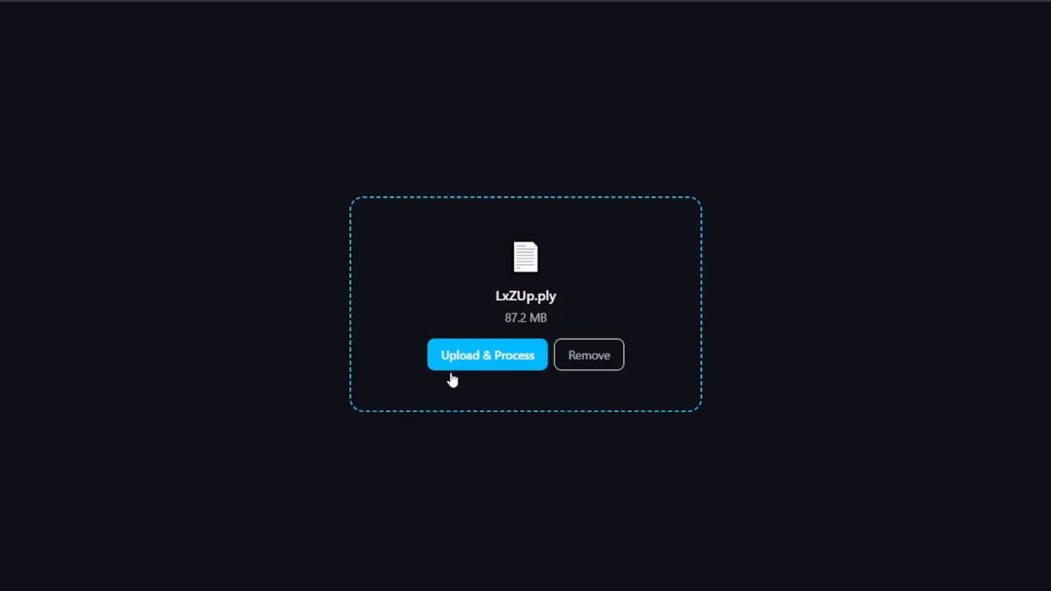
Upload and process LxZUp.ply, and set the point cloud's horizontal rotation to 26 degrees.
{"action": "left_click", "coordinate": [472, 357]}
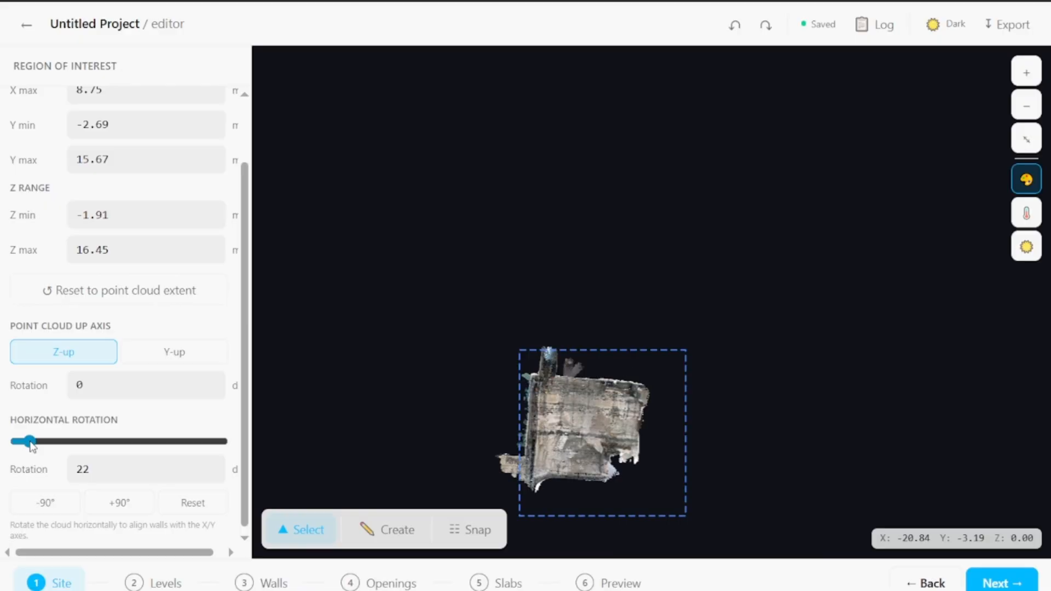
{"action": "left_click_drag", "start_coordinate": [28, 442], "coordinate": [30, 443]}
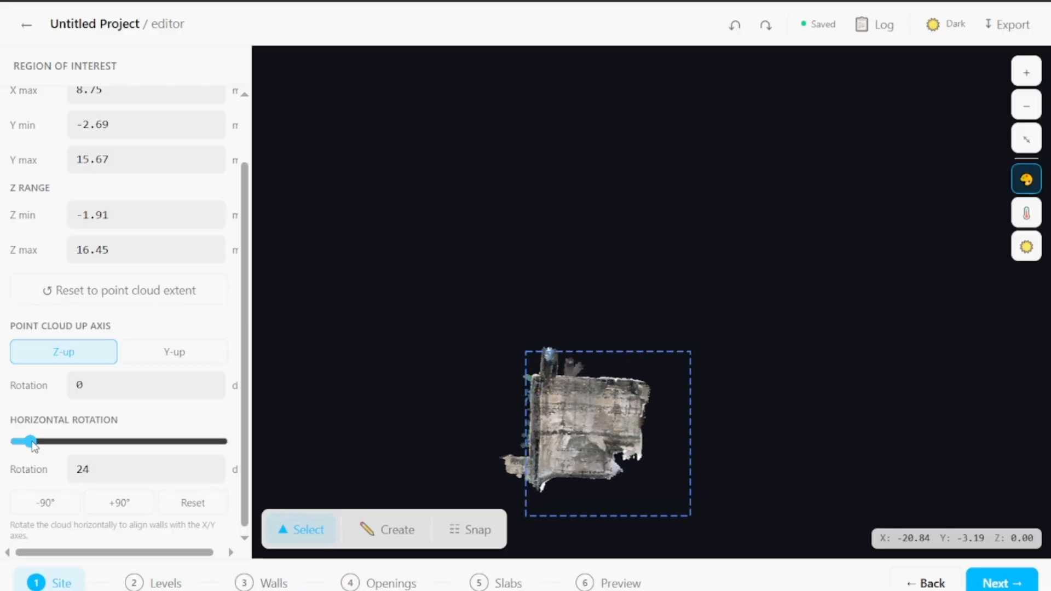
{"action": "left_click_drag", "start_coordinate": [427, 388], "coordinate": [438, 302]}
{"action": "scroll", "coordinate": [449, 321], "scroll_direction": "up", "scroll_amount": 3}
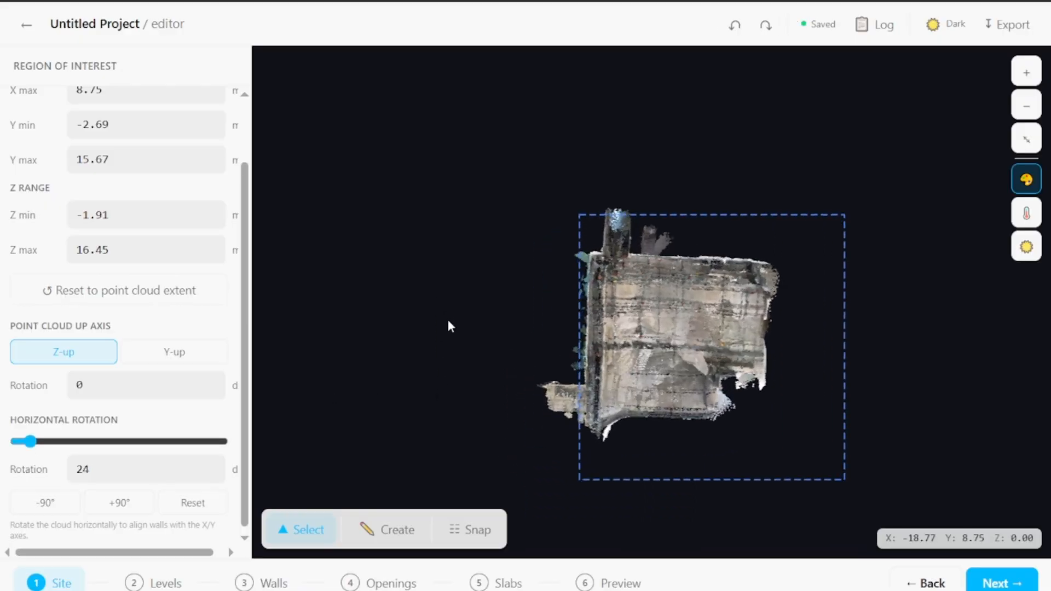
{"action": "left_click_drag", "start_coordinate": [31, 443], "coordinate": [31, 444]}
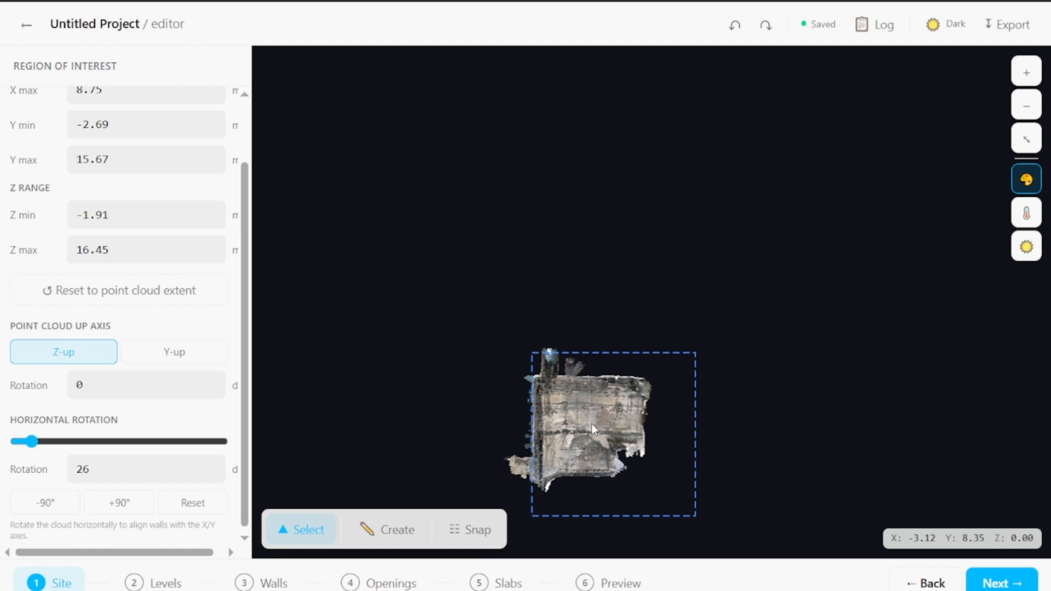
Draw a region of interest enclosing the whole point cloud, with X max about 4.90 m and Y from about -1.00 to 16.80 m.
{"action": "scroll", "coordinate": [591, 421], "scroll_direction": "up", "scroll_amount": 3}
{"action": "middle_click_drag", "start_coordinate": [651, 433], "coordinate": [653, 307]}
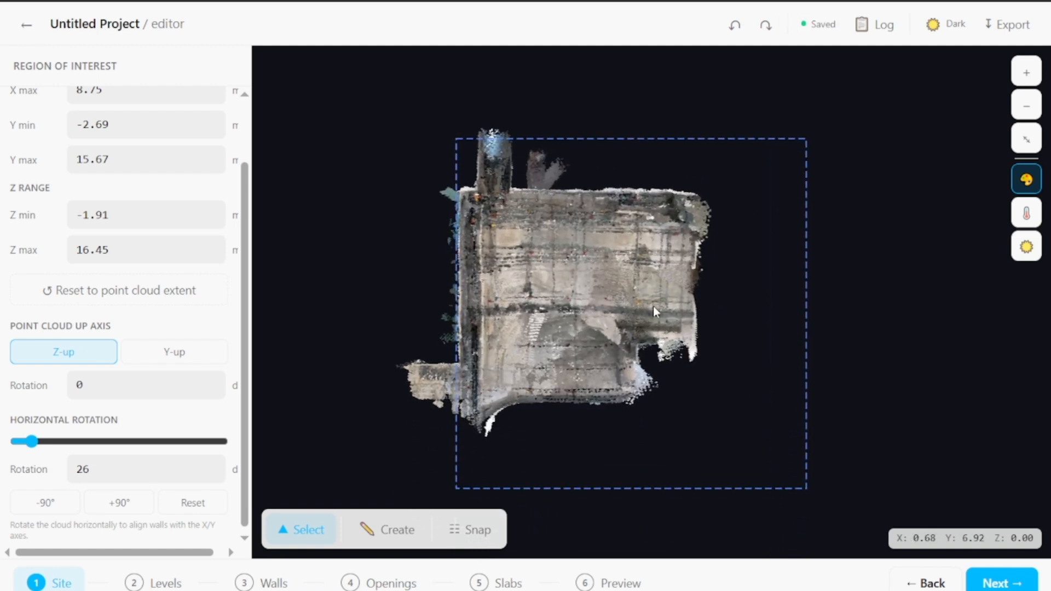
{"action": "left_click", "coordinate": [399, 538]}
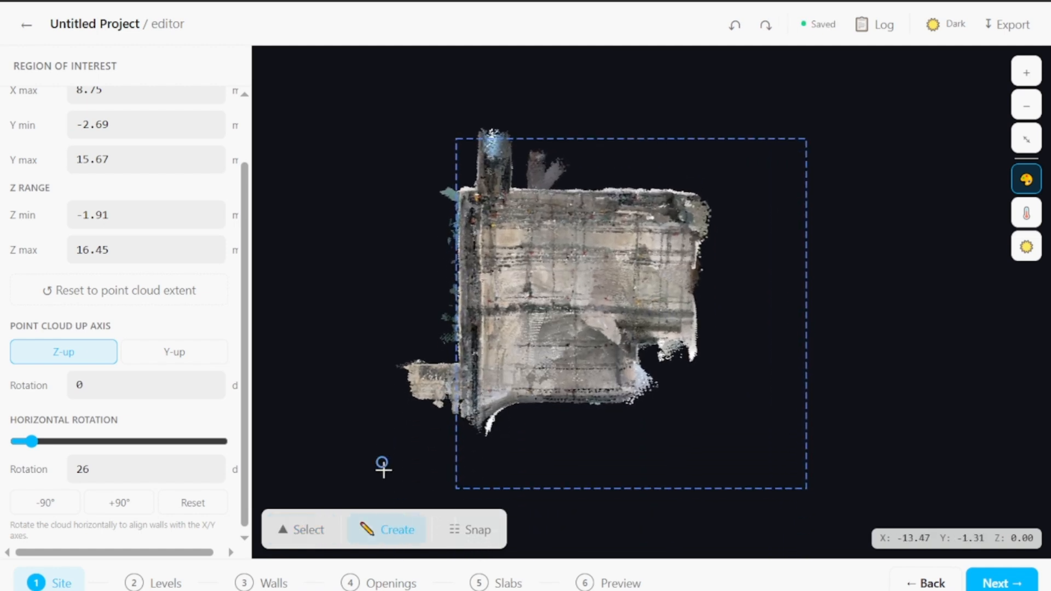
{"action": "left_click_drag", "start_coordinate": [389, 457], "coordinate": [733, 117]}
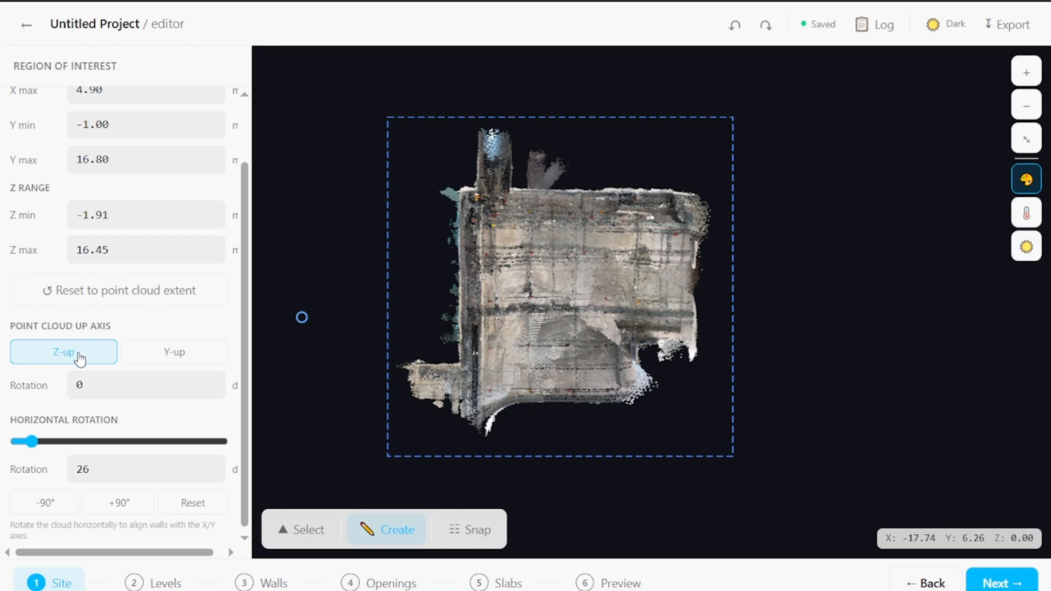
Try Y-up as the point cloud's up axis and return it to Z-up.
{"action": "left_click", "coordinate": [174, 354]}
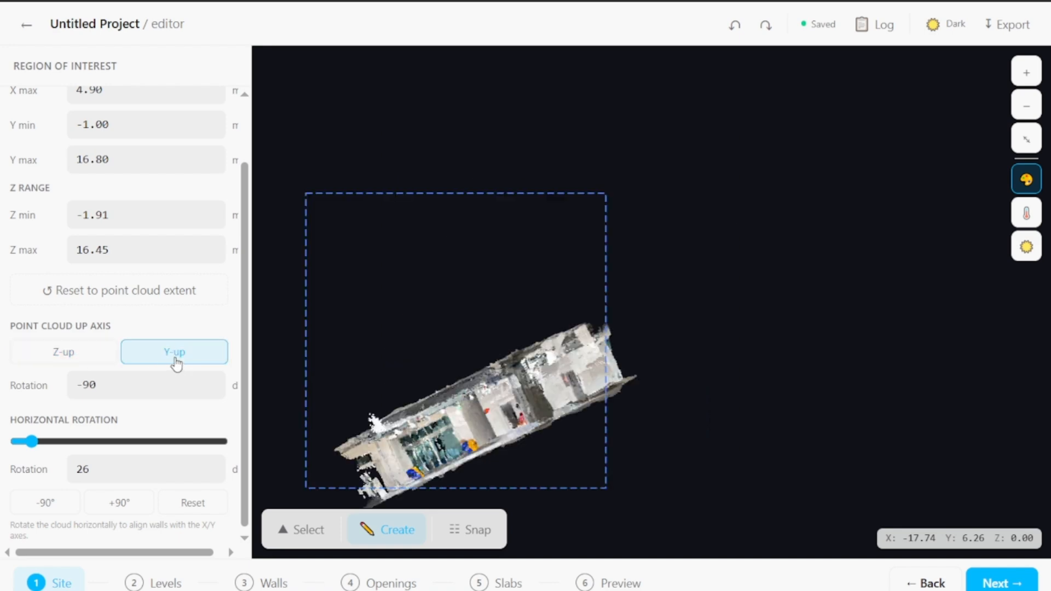
{"action": "left_click", "coordinate": [83, 364]}
{"action": "scroll", "coordinate": [448, 389], "scroll_direction": "up", "scroll_amount": 8}
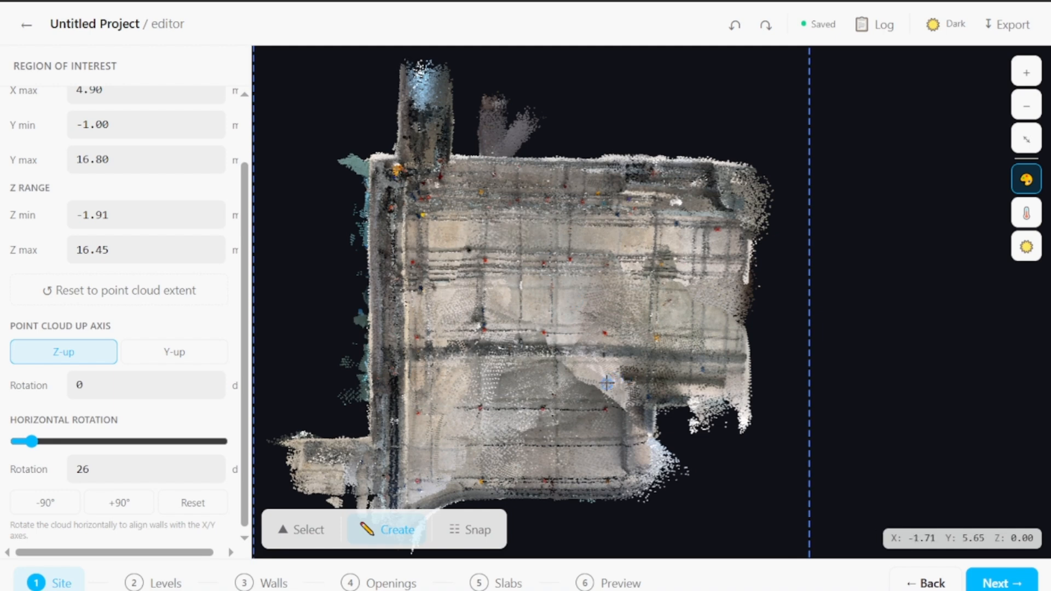
{"action": "middle_click_drag", "start_coordinate": [607, 411], "coordinate": [627, 368]}
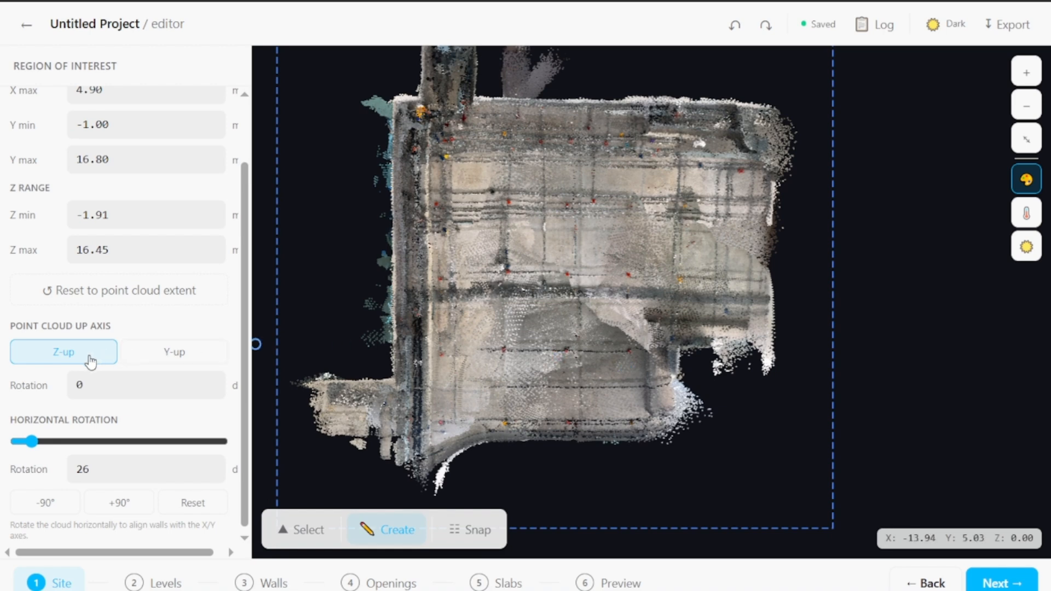
Advance to the Levels stage and examine the building in the cross-section slices X 1 to X 3 and Y 1 to Y 3.
{"action": "left_click", "coordinate": [1014, 584]}
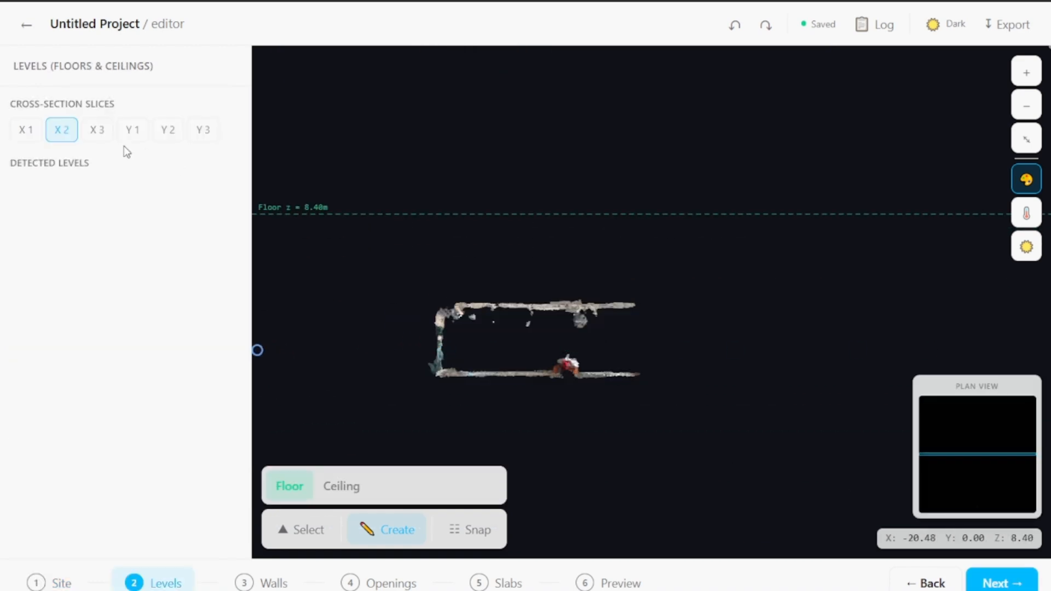
{"action": "left_click", "coordinate": [28, 134]}
{"action": "left_click", "coordinate": [63, 134]}
{"action": "left_click", "coordinate": [99, 134]}
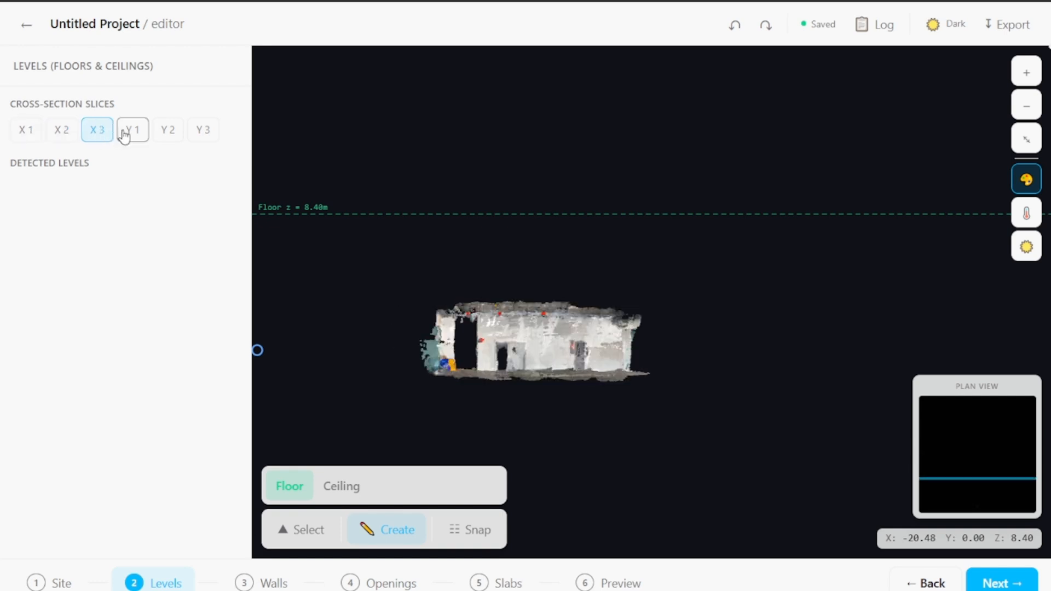
{"action": "left_click", "coordinate": [125, 136]}
{"action": "left_click", "coordinate": [167, 132]}
{"action": "left_click", "coordinate": [202, 130]}
{"action": "scroll", "coordinate": [493, 373], "scroll_direction": "up", "scroll_amount": 5}
{"action": "middle_click_drag", "start_coordinate": [470, 344], "coordinate": [669, 353]}
{"action": "scroll", "coordinate": [584, 333], "scroll_direction": "up", "scroll_amount": 2}
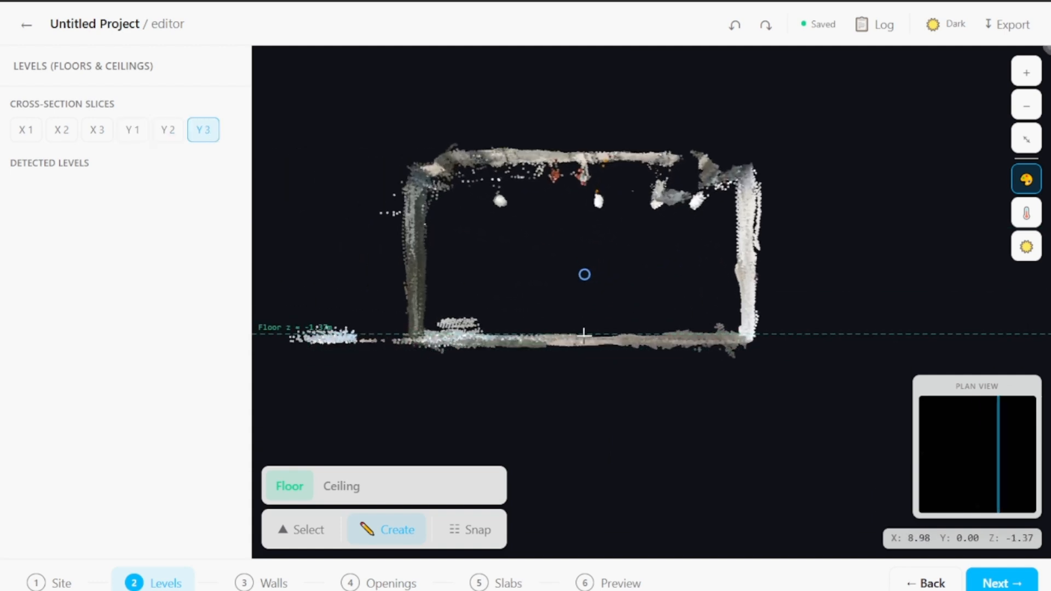
Change the point cloud to the glowing density display and examine the floor line in slice Y 3.
{"action": "left_click", "coordinate": [1026, 247]}
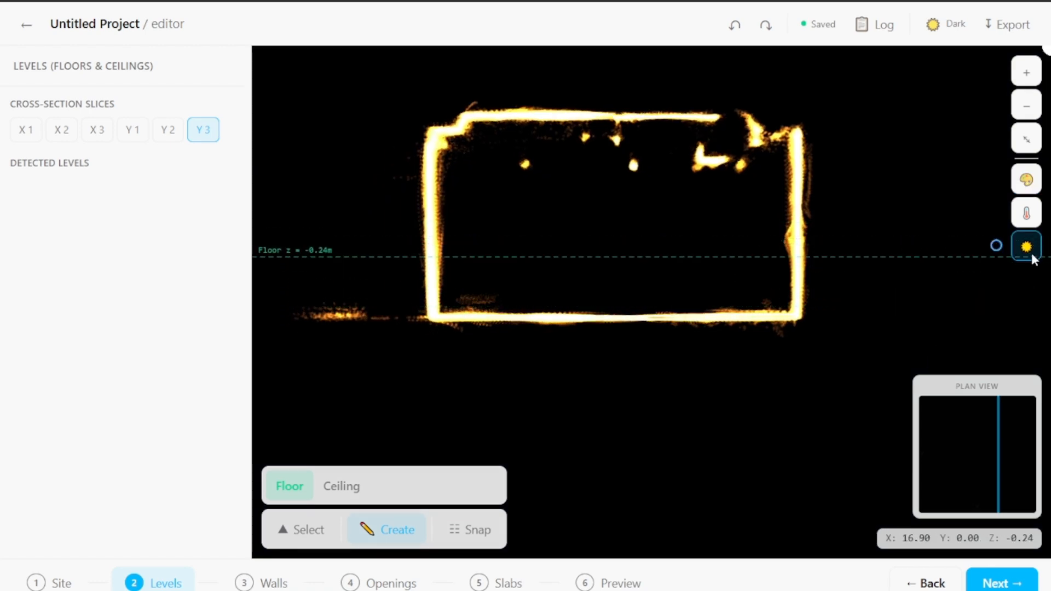
{"action": "scroll", "coordinate": [575, 323], "scroll_direction": "up", "scroll_amount": 5}
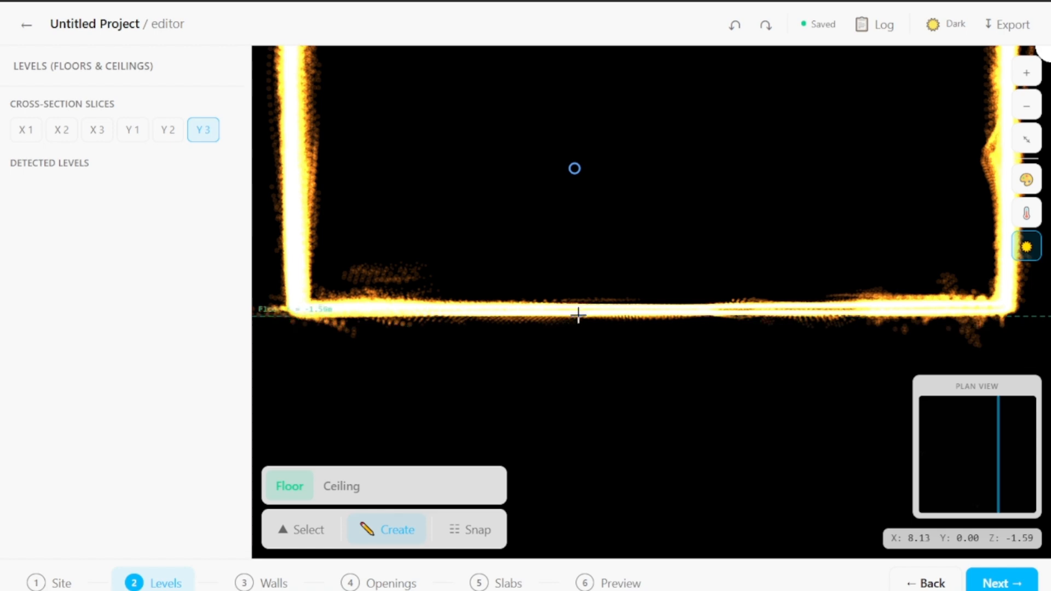
{"action": "scroll", "coordinate": [581, 311], "scroll_direction": "up", "scroll_amount": 3}
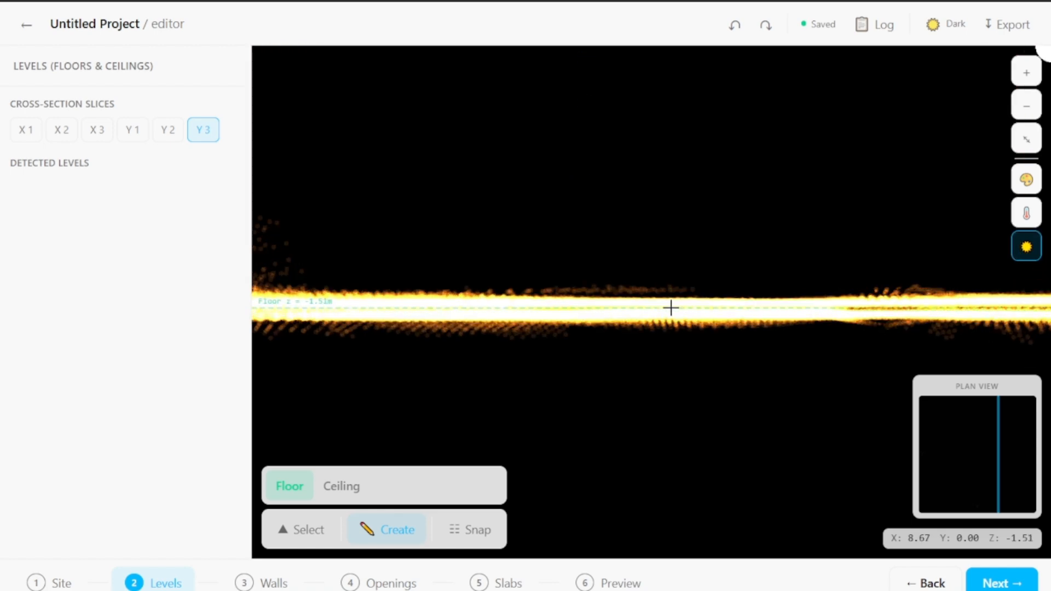
{"action": "scroll", "coordinate": [719, 308], "scroll_direction": "down", "scroll_amount": 2}
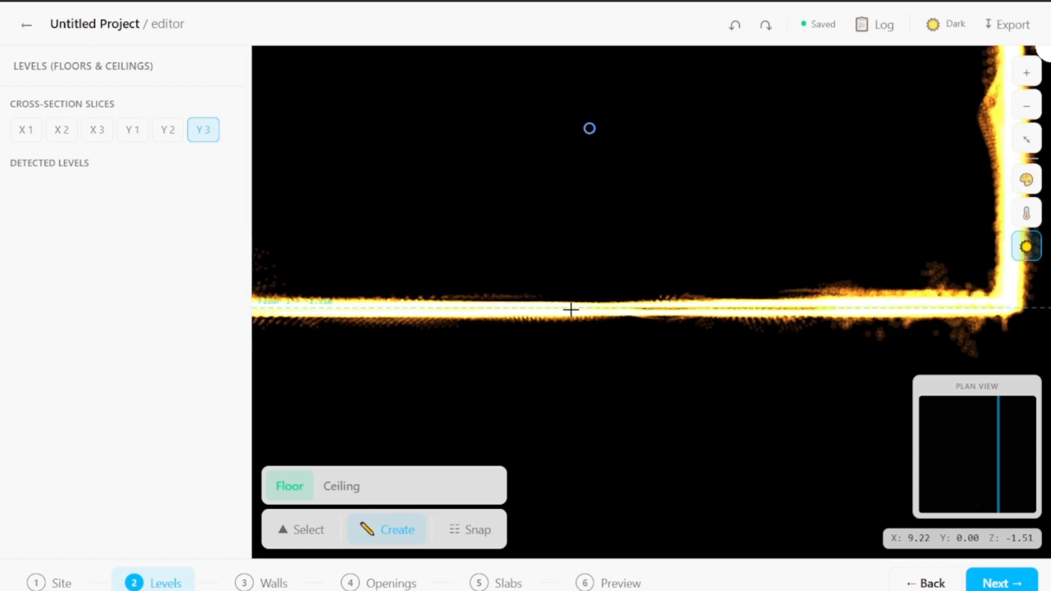
Create a floor level at z = -1.50 m along the bright floor line in slice X 2.
{"action": "left_click", "coordinate": [63, 132]}
{"action": "scroll", "coordinate": [520, 326], "scroll_direction": "up", "scroll_amount": 8}
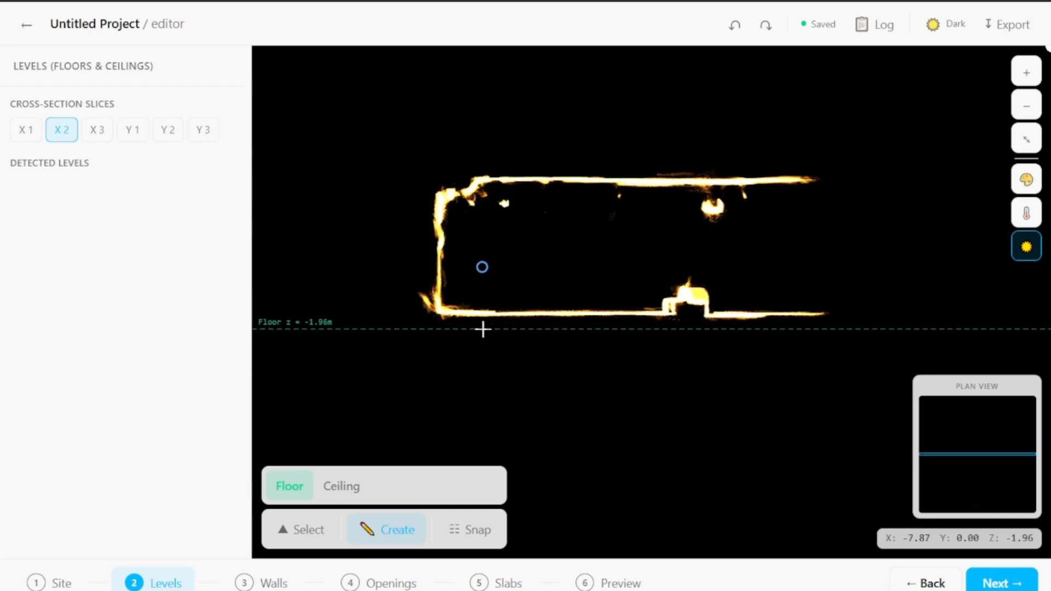
{"action": "scroll", "coordinate": [506, 322], "scroll_direction": "up", "scroll_amount": 2}
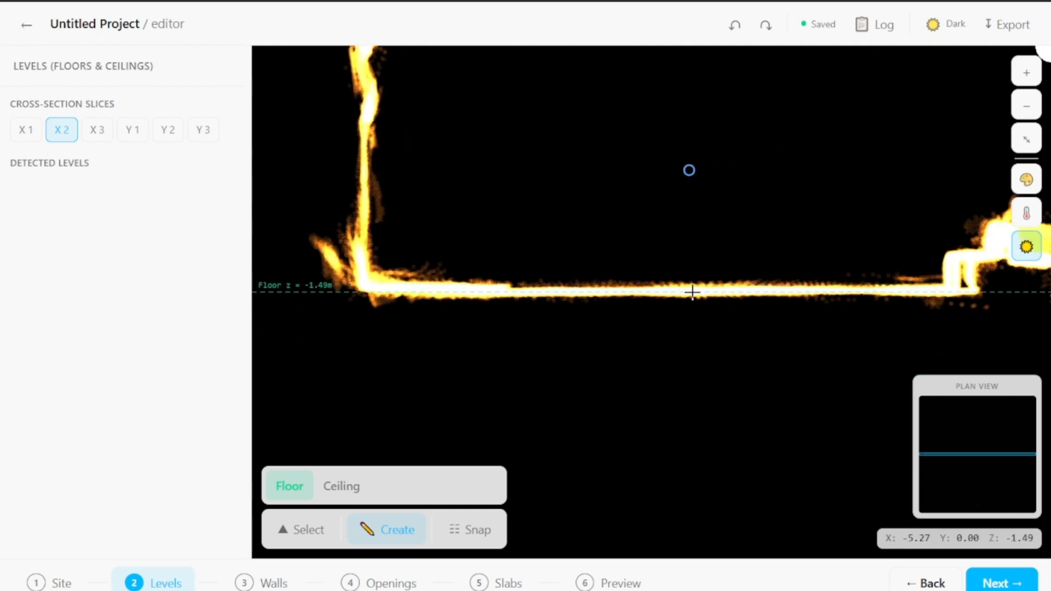
{"action": "middle_click_drag", "start_coordinate": [690, 170], "coordinate": [523, 170]}
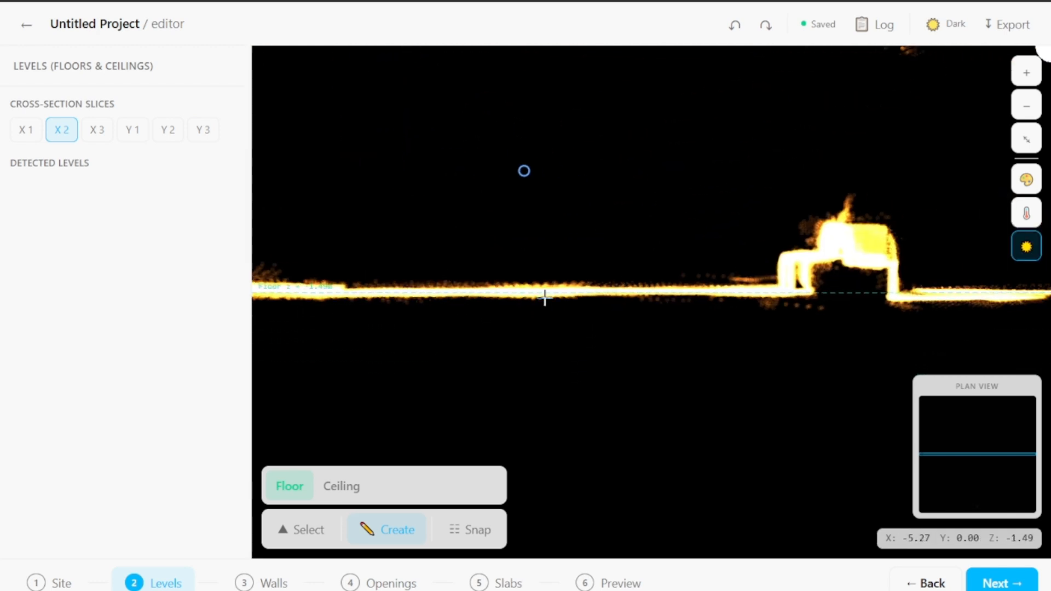
{"action": "left_click", "coordinate": [572, 293]}
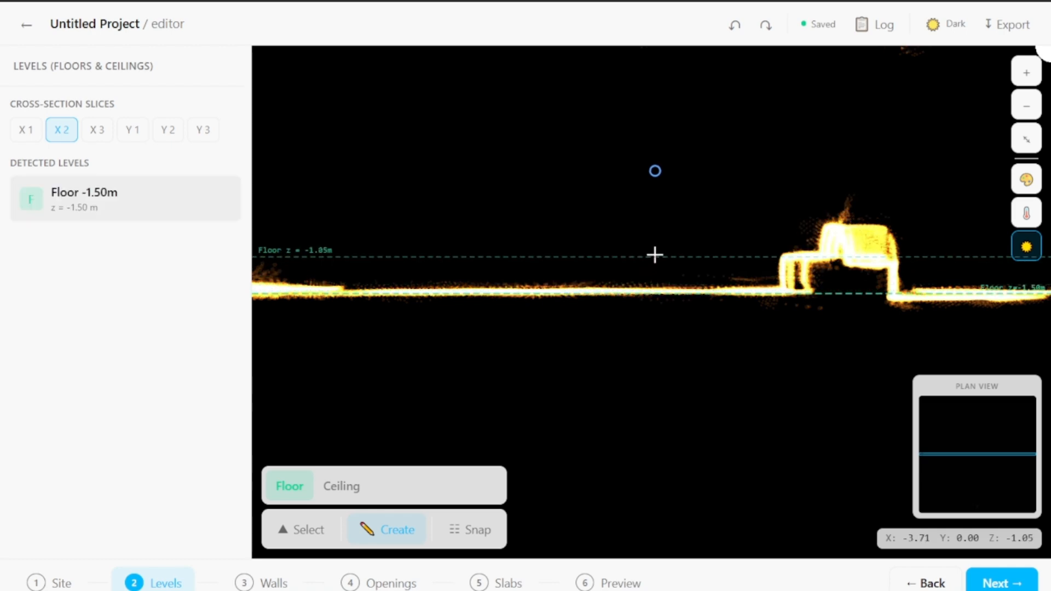
{"action": "scroll", "coordinate": [643, 251], "scroll_direction": "down", "scroll_amount": 5}
{"action": "scroll", "coordinate": [495, 381], "scroll_direction": "down", "scroll_amount": 3}
{"action": "middle_click_drag", "start_coordinate": [561, 253], "coordinate": [575, 283]}
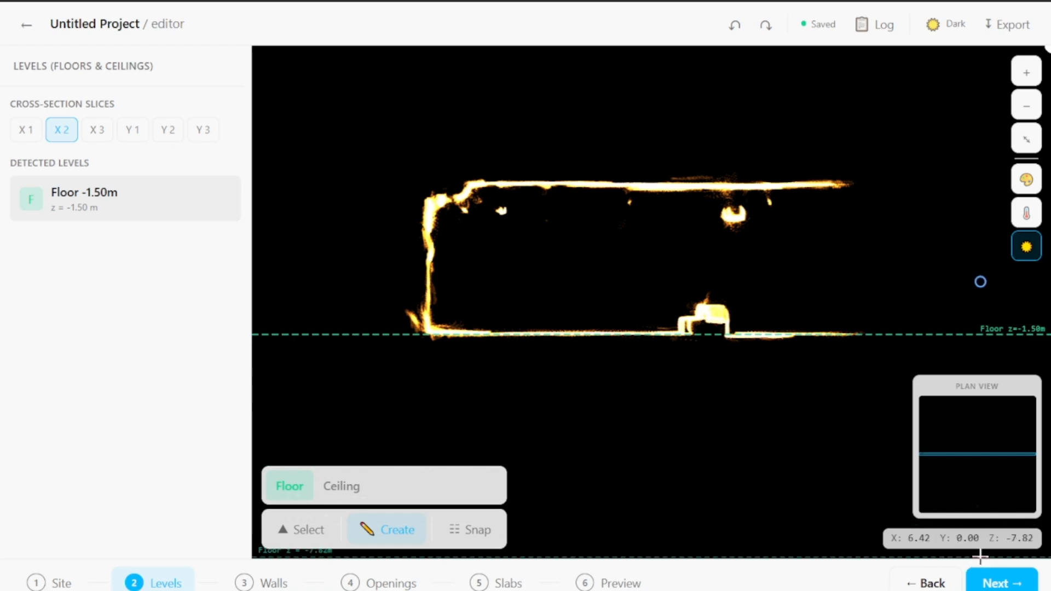
Advance to the Walls stage and examine the scanned wall outlines of the -1.50 m floor with wall creation active.
{"action": "left_click", "coordinate": [997, 582]}
{"action": "middle_click_drag", "start_coordinate": [544, 402], "coordinate": [554, 258]}
{"action": "scroll", "coordinate": [554, 232], "scroll_direction": "up", "scroll_amount": 5}
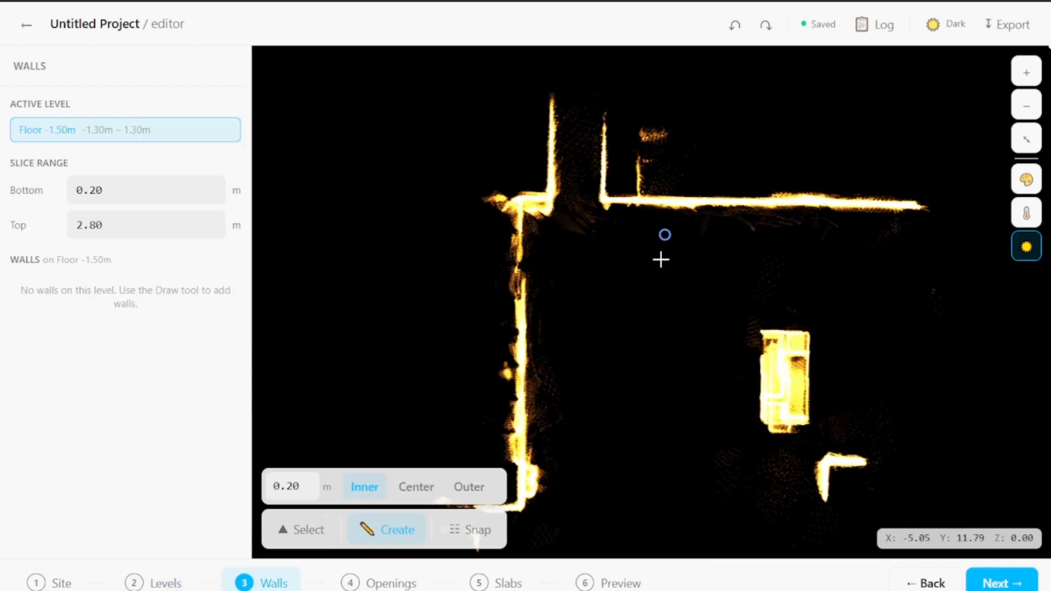
{"action": "middle_click_drag", "start_coordinate": [661, 260], "coordinate": [620, 346]}
{"action": "scroll", "coordinate": [712, 311], "scroll_direction": "up", "scroll_amount": 4}
{"action": "left_click", "coordinate": [380, 530]}
{"action": "middle_click_drag", "start_coordinate": [939, 276], "coordinate": [838, 287]}
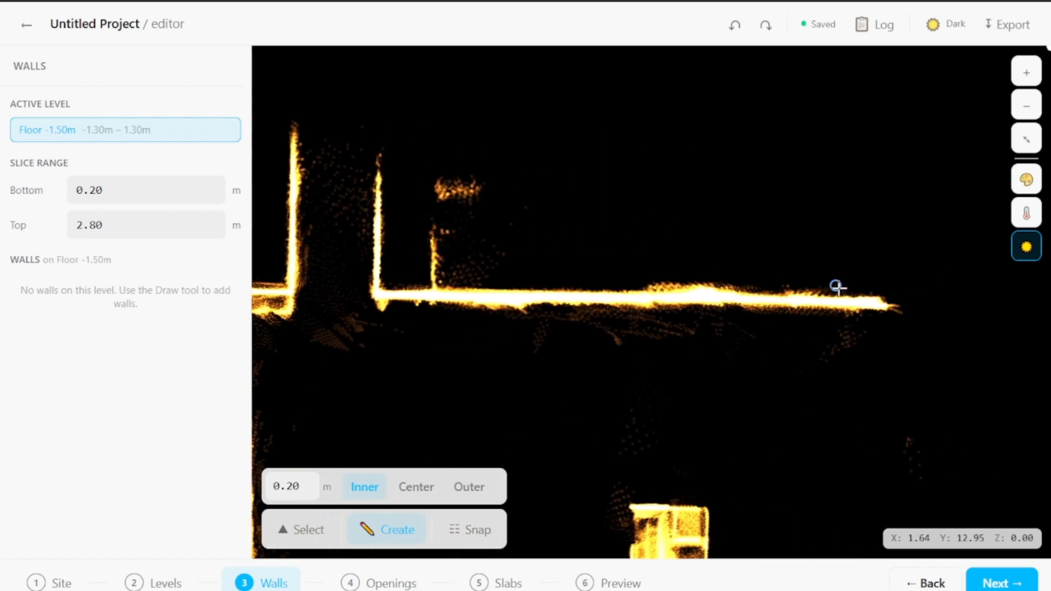
{"action": "scroll", "coordinate": [868, 257], "scroll_direction": "down", "scroll_amount": 3}
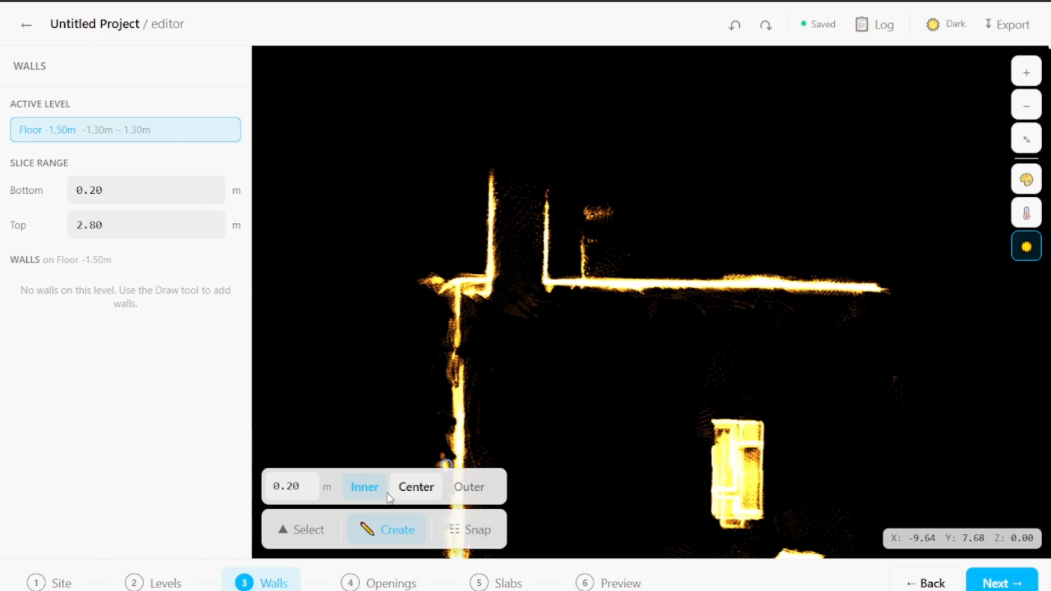
{"action": "scroll", "coordinate": [635, 340], "scroll_direction": "down", "scroll_amount": 2}
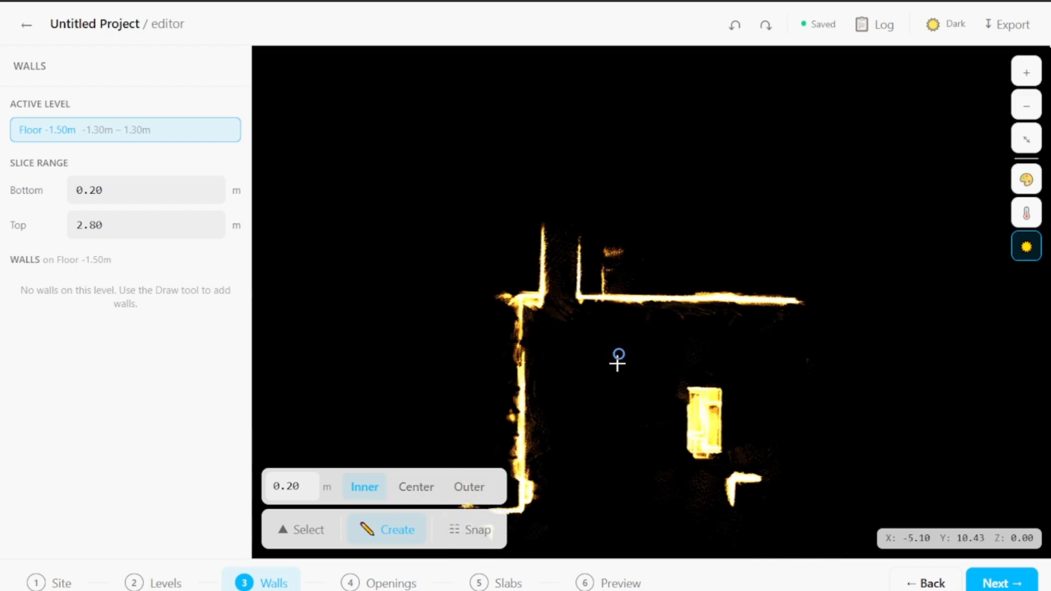
Draw a 0.20 m thick, inner-aligned wall along the long horizontal scan line, from its free end to the corner at the corridor opening.
{"action": "scroll", "coordinate": [794, 299], "scroll_direction": "up", "scroll_amount": 5}
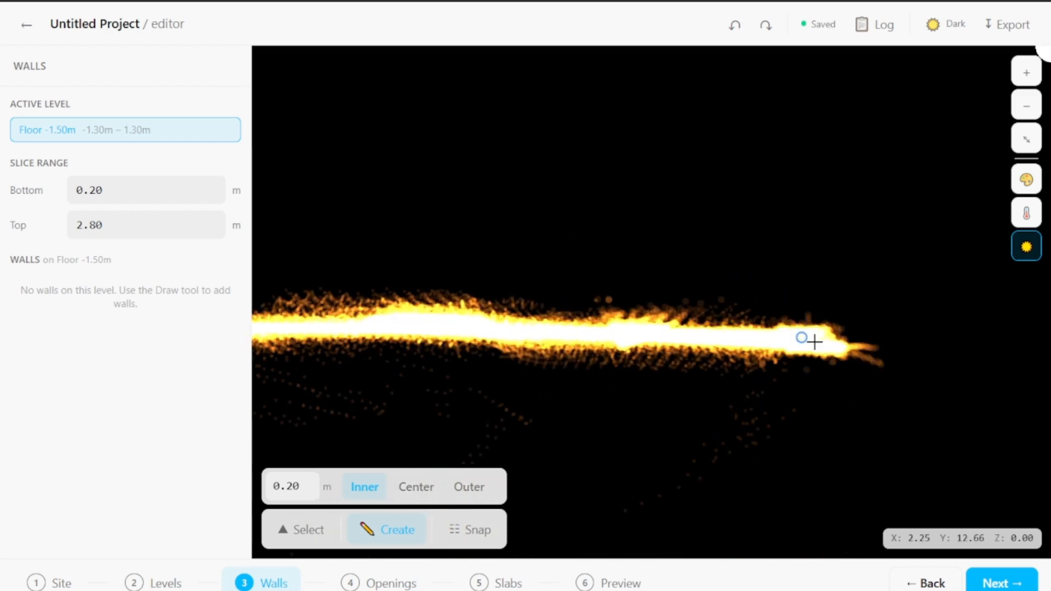
{"action": "scroll", "coordinate": [821, 340], "scroll_direction": "up", "scroll_amount": 2}
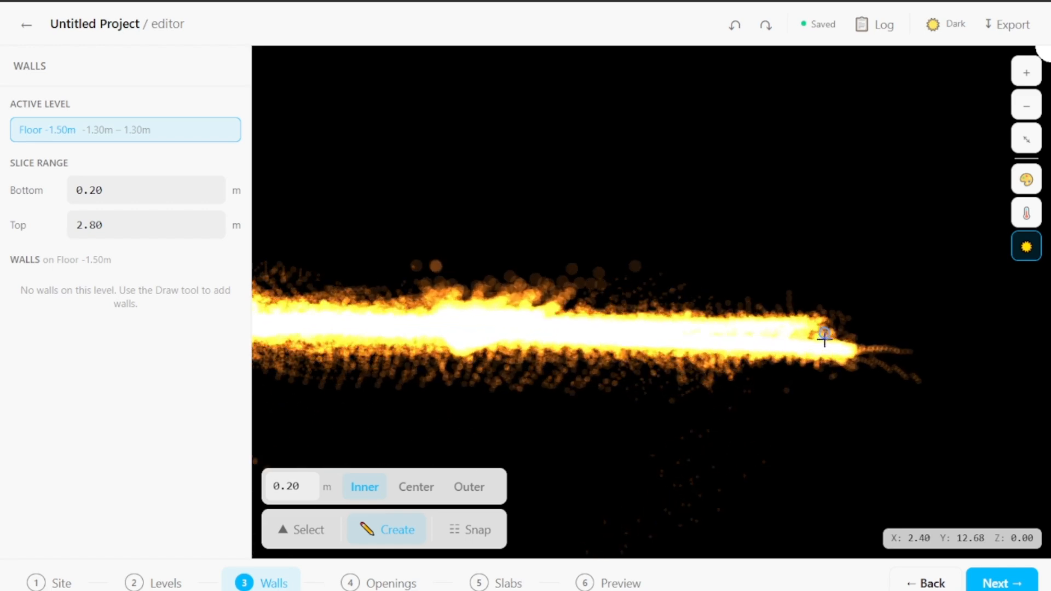
{"action": "scroll", "coordinate": [824, 338], "scroll_direction": "up", "scroll_amount": 1}
{"action": "scroll", "coordinate": [729, 343], "scroll_direction": "up", "scroll_amount": 1}
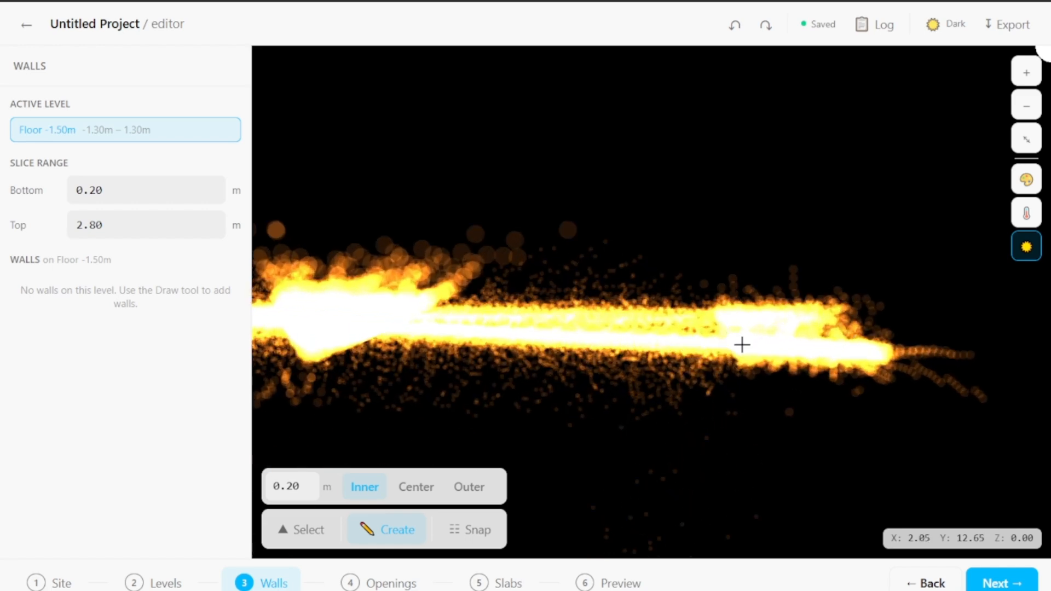
{"action": "left_click", "coordinate": [882, 352]}
{"action": "scroll", "coordinate": [882, 349], "scroll_direction": "down", "scroll_amount": 3}
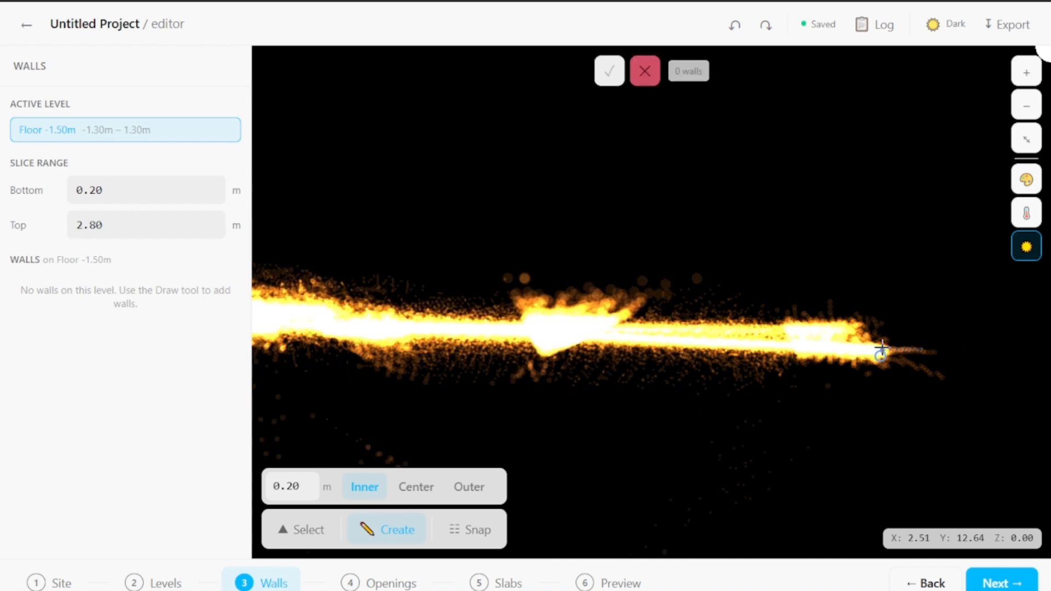
{"action": "scroll", "coordinate": [793, 329], "scroll_direction": "up", "scroll_amount": 2}
{"action": "middle_click_drag", "start_coordinate": [793, 329], "coordinate": [882, 324]}
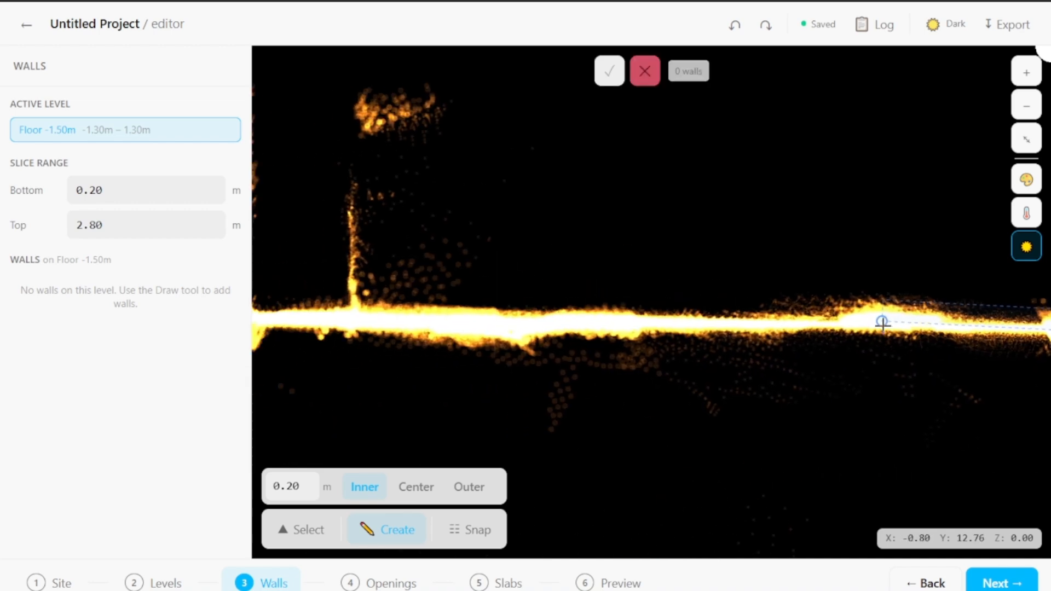
{"action": "scroll", "coordinate": [892, 325], "scroll_direction": "down", "scroll_amount": 3}
{"action": "middle_click_drag", "start_coordinate": [460, 327], "coordinate": [612, 326]}
{"action": "scroll", "coordinate": [589, 322], "scroll_direction": "up", "scroll_amount": 1}
{"action": "scroll", "coordinate": [585, 322], "scroll_direction": "up", "scroll_amount": 3}
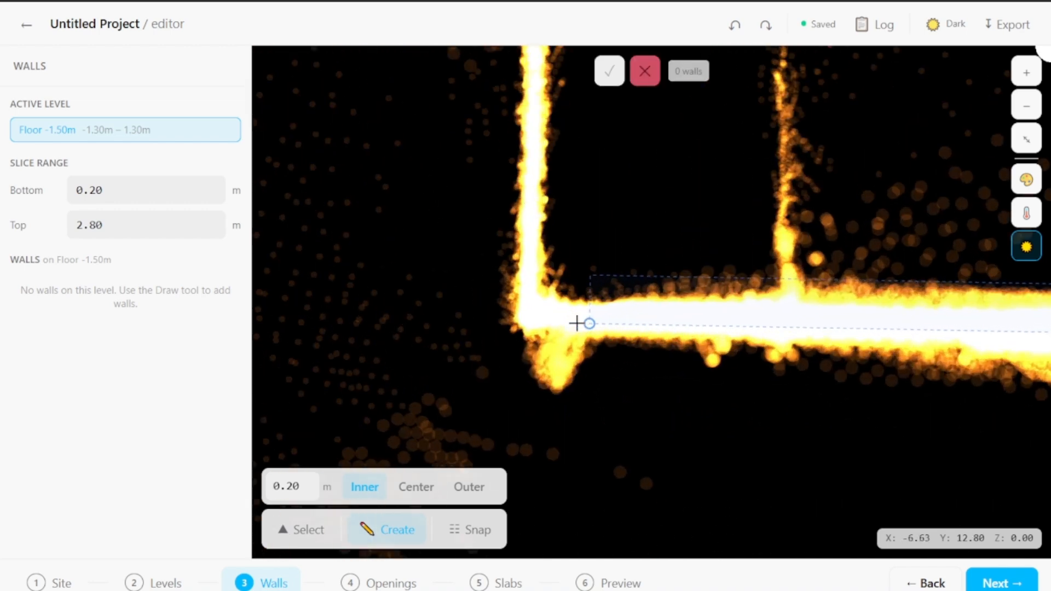
{"action": "left_click", "coordinate": [507, 321]}
Continue with a second 0.20 m wall segment from that corner up the corridor side to about X -6.80, Y 15.37.
{"action": "scroll", "coordinate": [508, 319], "scroll_direction": "down", "scroll_amount": 5}
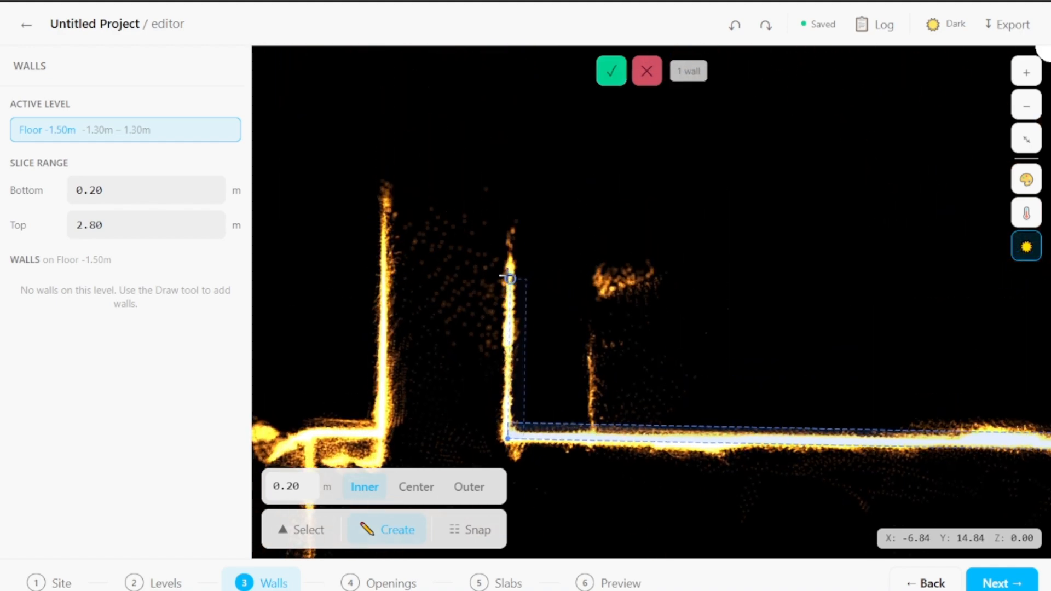
{"action": "scroll", "coordinate": [507, 277], "scroll_direction": "up", "scroll_amount": 5}
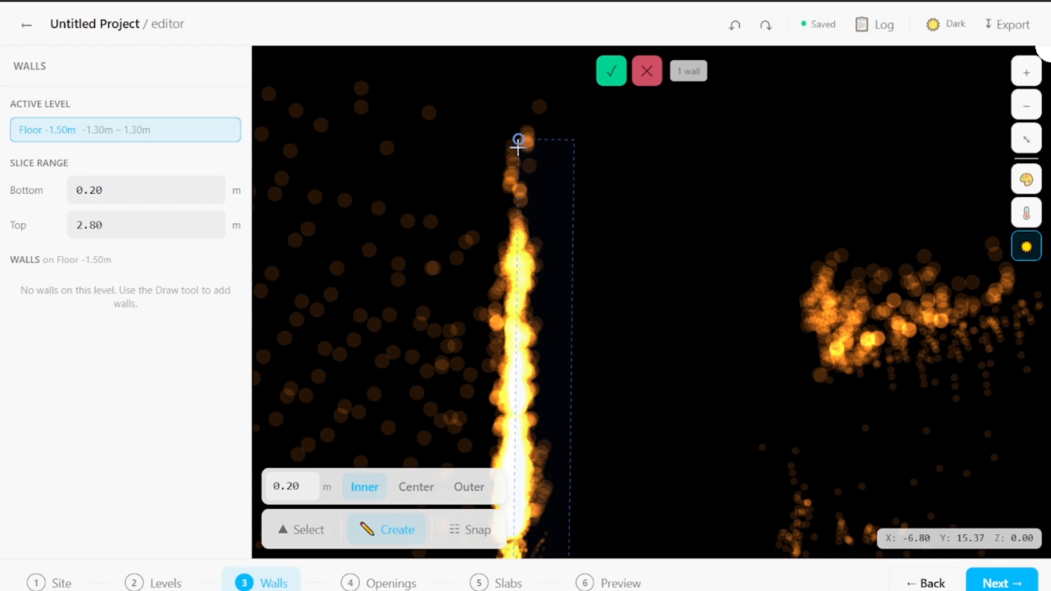
{"action": "left_click", "coordinate": [518, 141]}
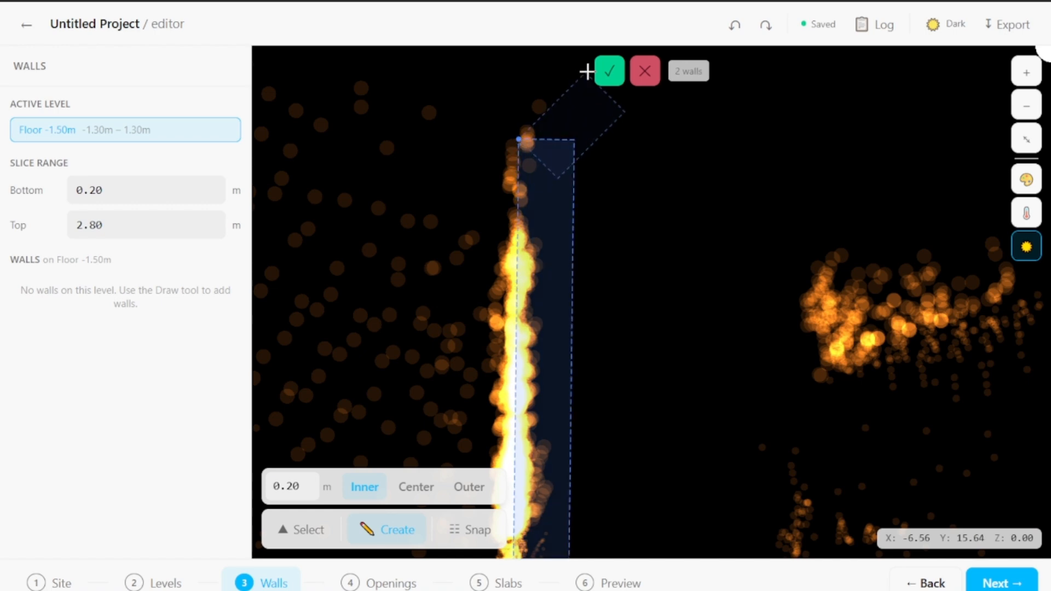
Accept the two drawn walls and trace a 0.20 m wall about 2.90 m long down the opposite corridor side to its inner corner.
{"action": "left_click", "coordinate": [605, 76]}
{"action": "scroll", "coordinate": [762, 214], "scroll_direction": "down", "scroll_amount": 5}
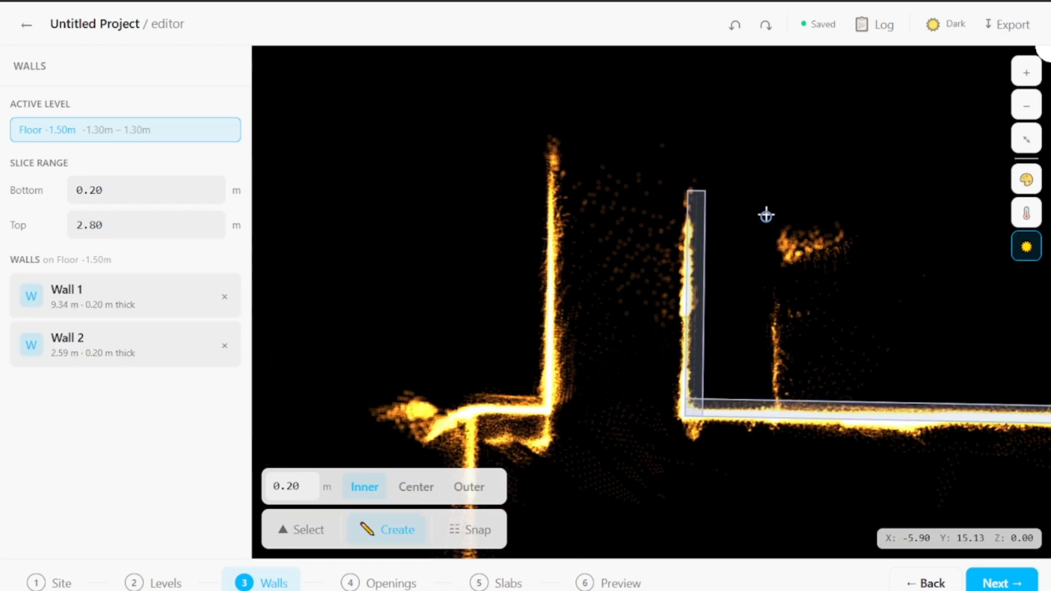
{"action": "scroll", "coordinate": [558, 163], "scroll_direction": "up", "scroll_amount": 5}
{"action": "scroll", "coordinate": [558, 163], "scroll_direction": "up", "scroll_amount": 3}
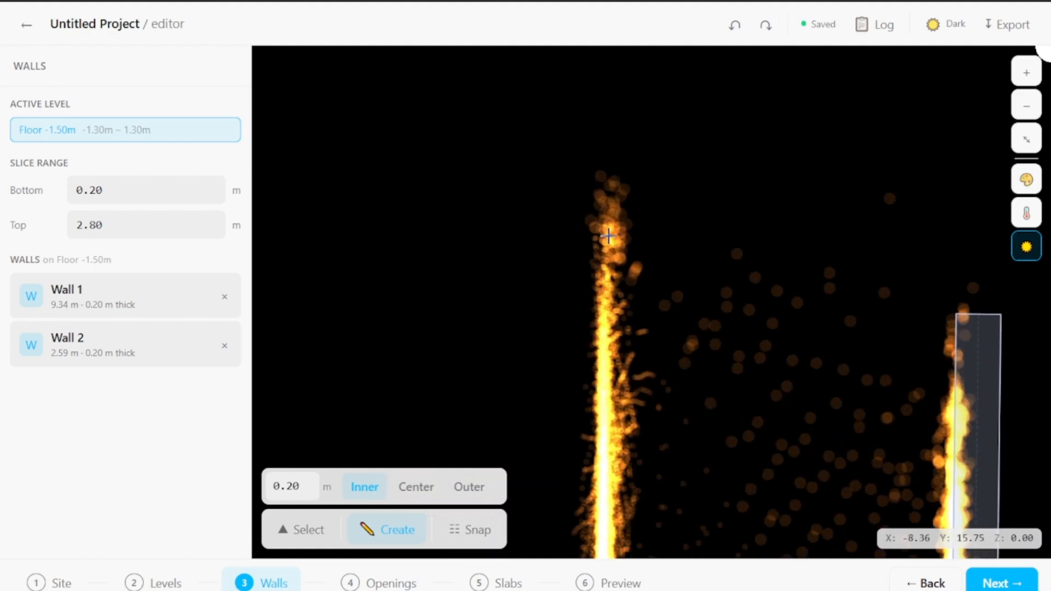
{"action": "left_click", "coordinate": [605, 230]}
{"action": "scroll", "coordinate": [605, 241], "scroll_direction": "down", "scroll_amount": 4}
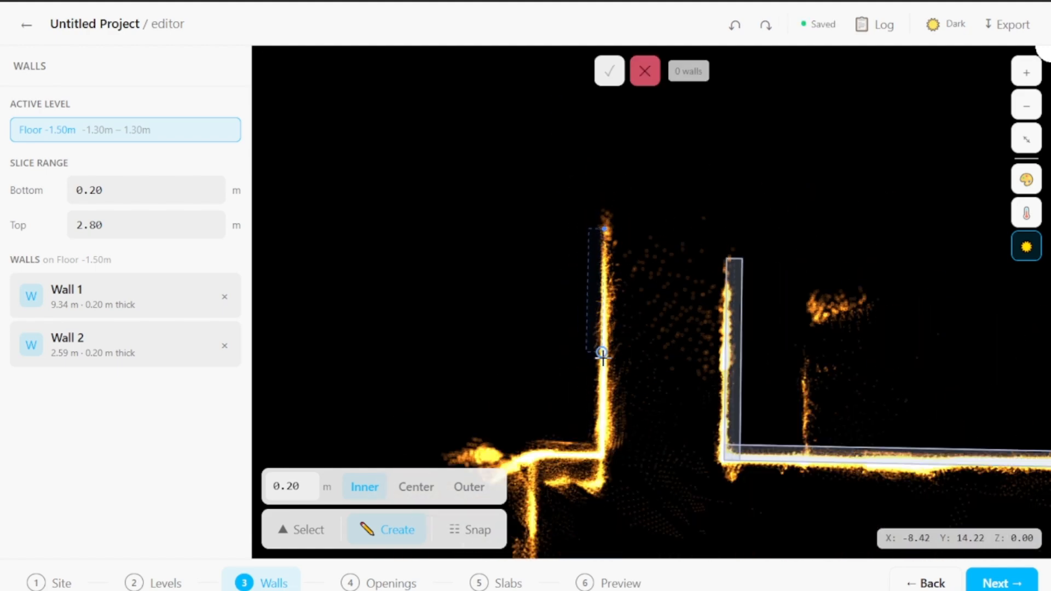
{"action": "scroll", "coordinate": [593, 370], "scroll_direction": "up", "scroll_amount": 7}
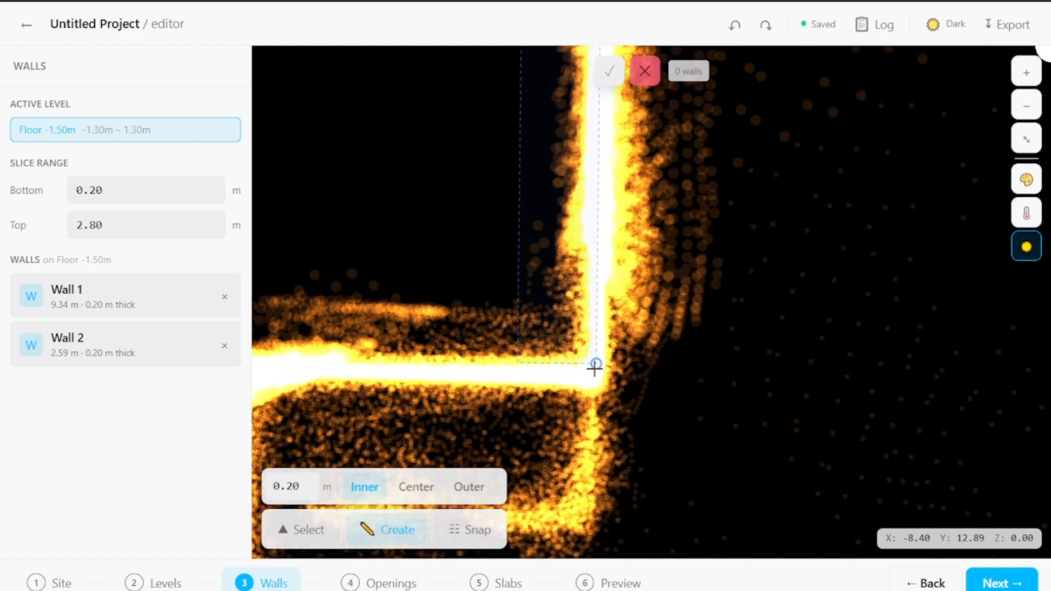
{"action": "scroll", "coordinate": [593, 372], "scroll_direction": "up", "scroll_amount": 2}
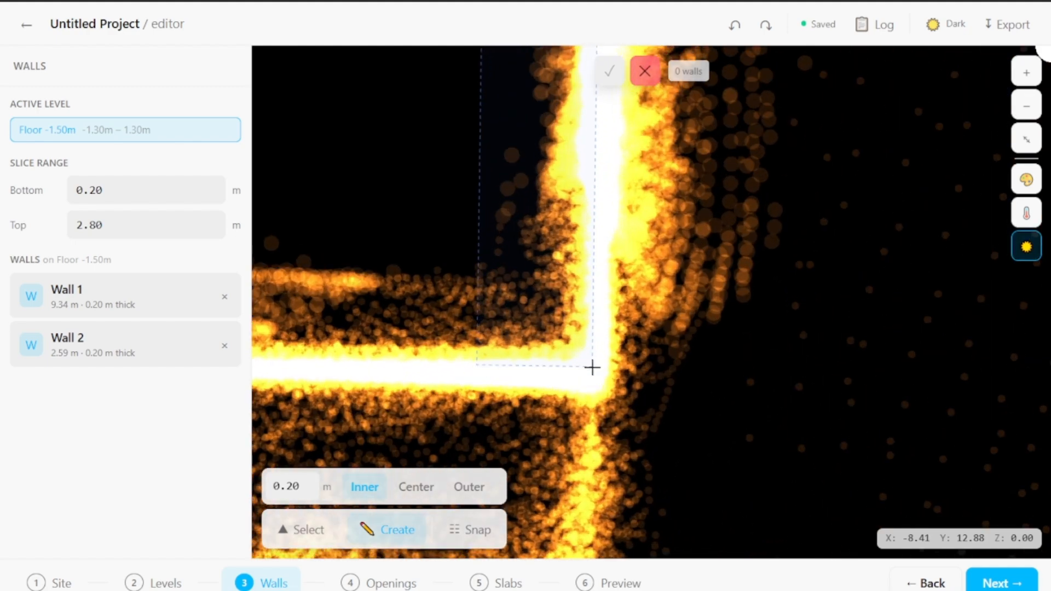
{"action": "left_click", "coordinate": [593, 372]}
Continue from that corner with a segment about 0.89 m long to about X -9.29, Y 12.89 and accept both walls.
{"action": "scroll", "coordinate": [584, 364], "scroll_direction": "down", "scroll_amount": 3}
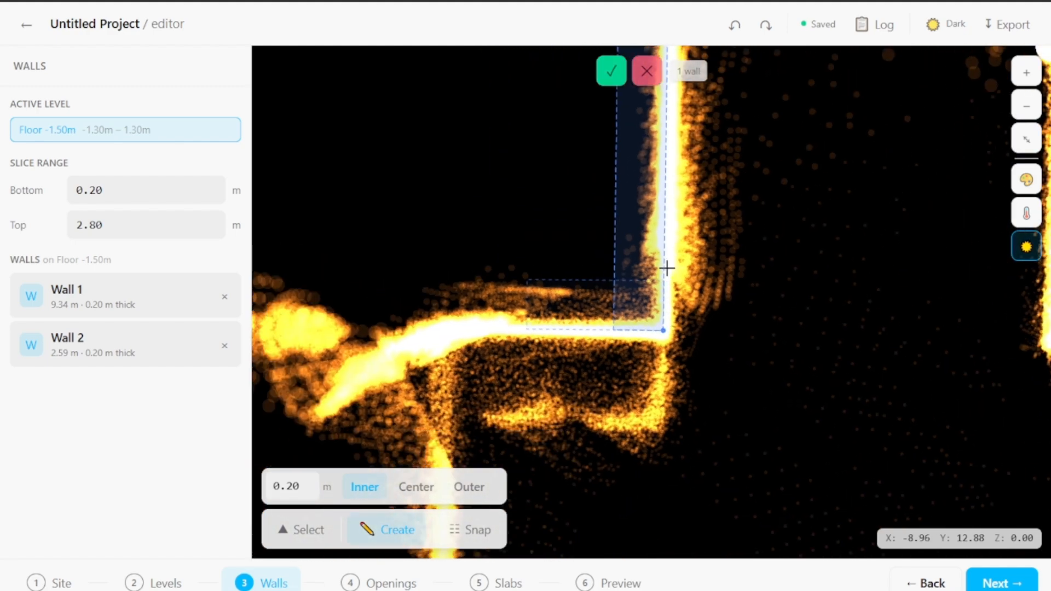
{"action": "scroll", "coordinate": [731, 243], "scroll_direction": "down", "scroll_amount": 5}
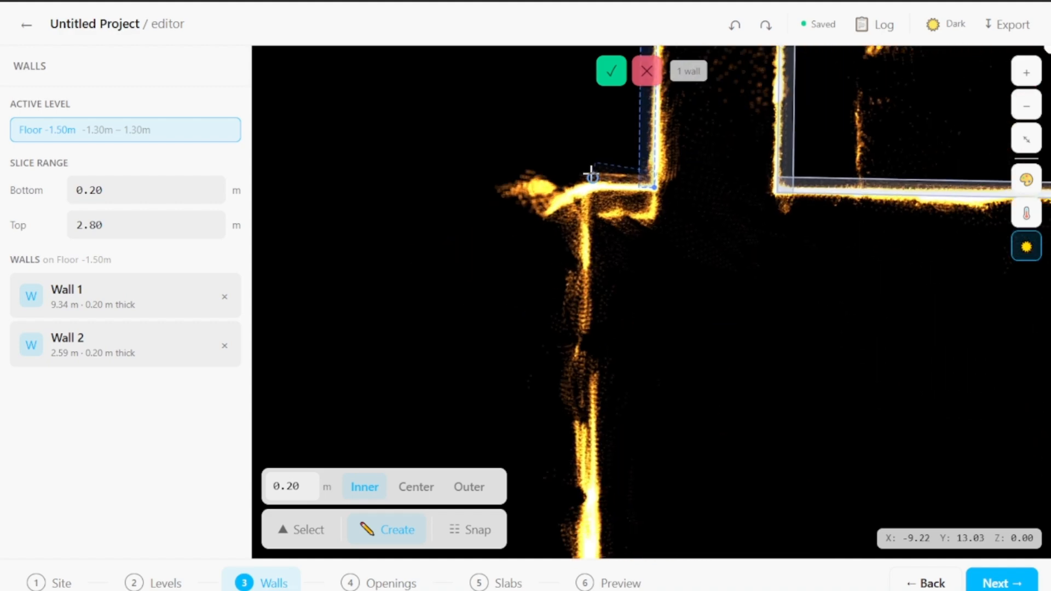
{"action": "scroll", "coordinate": [596, 187], "scroll_direction": "up", "scroll_amount": 4}
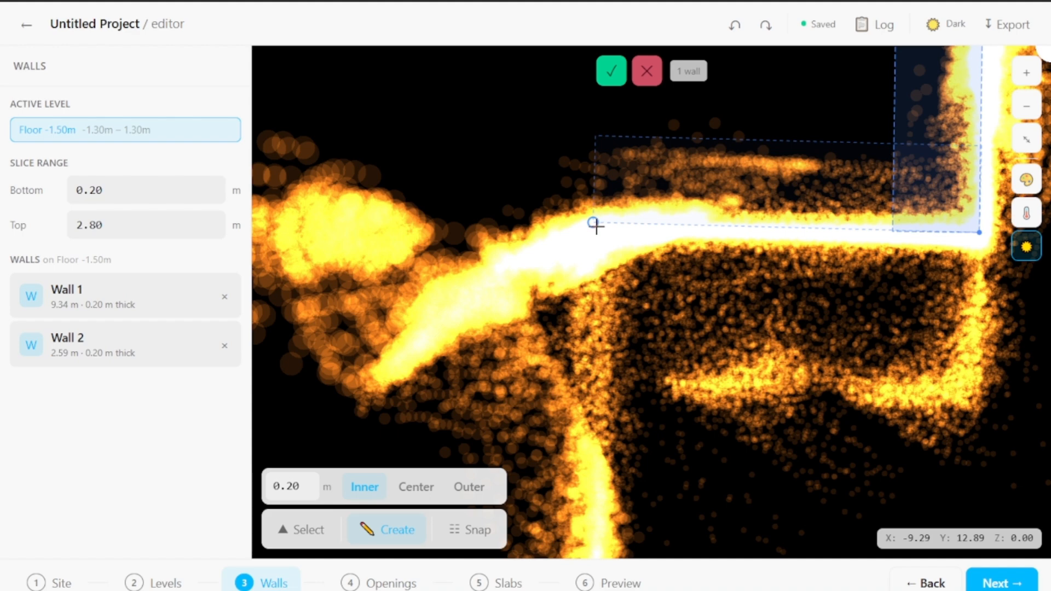
{"action": "left_click", "coordinate": [596, 226]}
{"action": "scroll", "coordinate": [557, 207], "scroll_direction": "down", "scroll_amount": 4}
{"action": "left_click", "coordinate": [609, 72]}
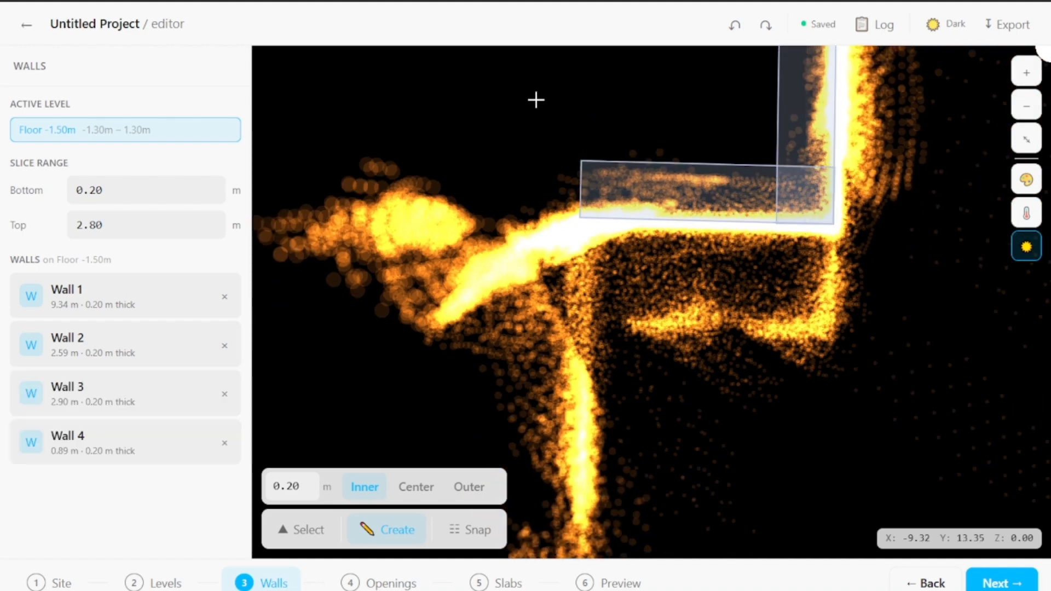
Draw a 0.20 m wall about 9.17 m long from that free end down the long side scan line to the corner at about X -9.30, Y 3.73.
{"action": "scroll", "coordinate": [531, 102], "scroll_direction": "down", "scroll_amount": 7}
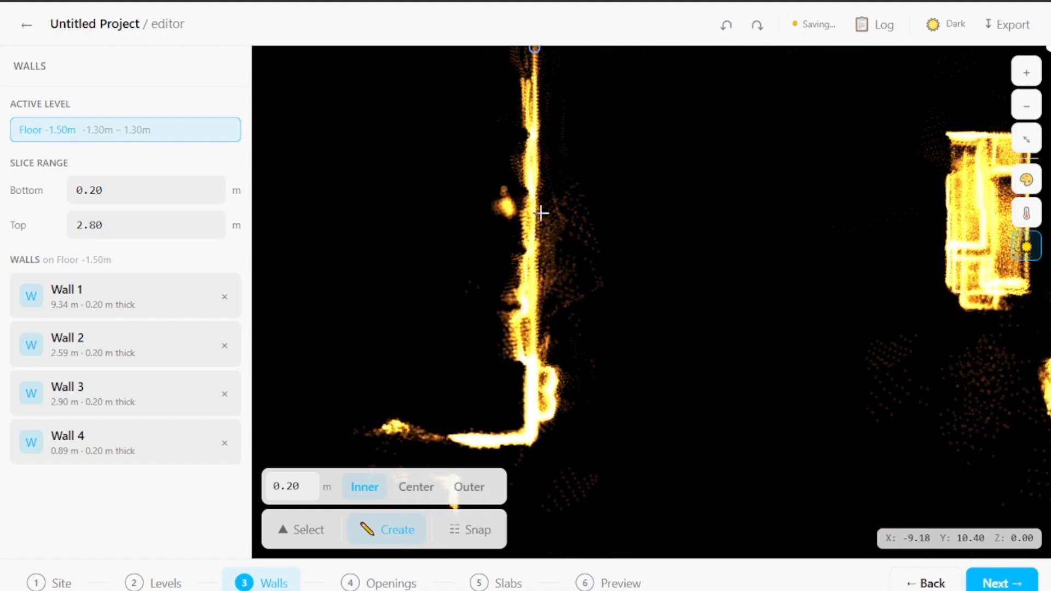
{"action": "scroll", "coordinate": [540, 129], "scroll_direction": "up", "scroll_amount": 4}
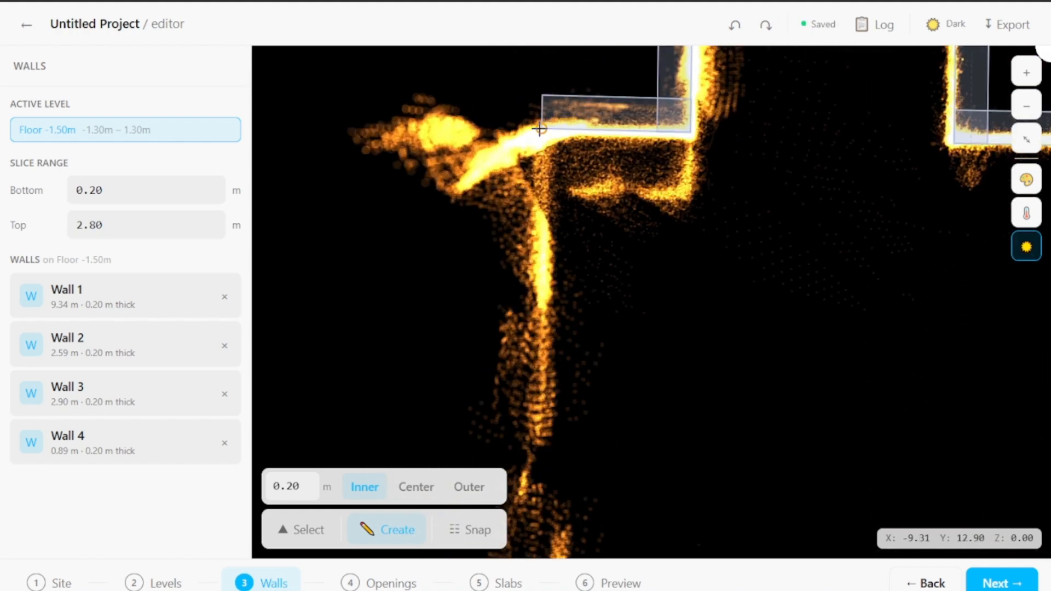
{"action": "left_click", "coordinate": [540, 129]}
{"action": "scroll", "coordinate": [480, 127], "scroll_direction": "down", "scroll_amount": 5}
{"action": "middle_click_drag", "start_coordinate": [519, 329], "coordinate": [542, 135]}
{"action": "scroll", "coordinate": [515, 317], "scroll_direction": "up", "scroll_amount": 6}
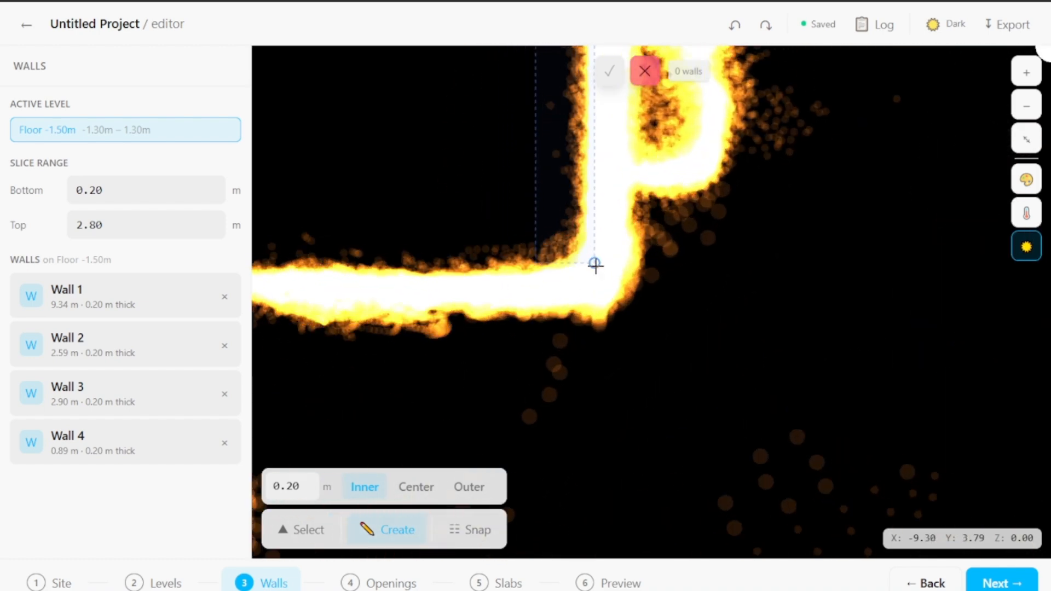
{"action": "scroll", "coordinate": [595, 268], "scroll_direction": "up", "scroll_amount": 3}
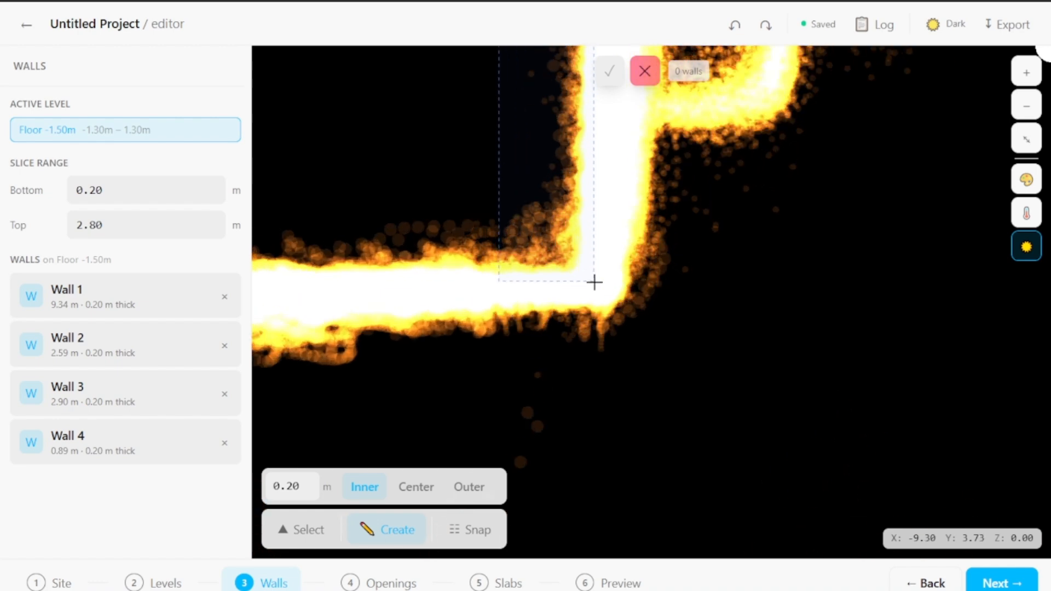
{"action": "left_click", "coordinate": [595, 282]}
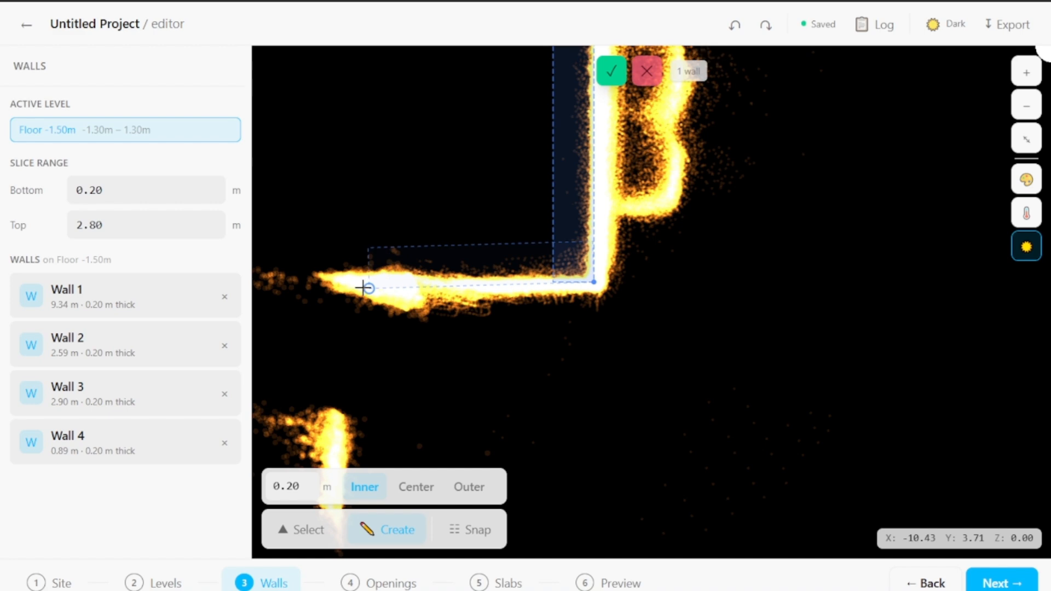
Add a short wall segment from that corner to about X -10.56, Y 3.70, accept both walls and leave wall creation.
{"action": "middle_click_drag", "start_coordinate": [366, 286], "coordinate": [643, 264]}
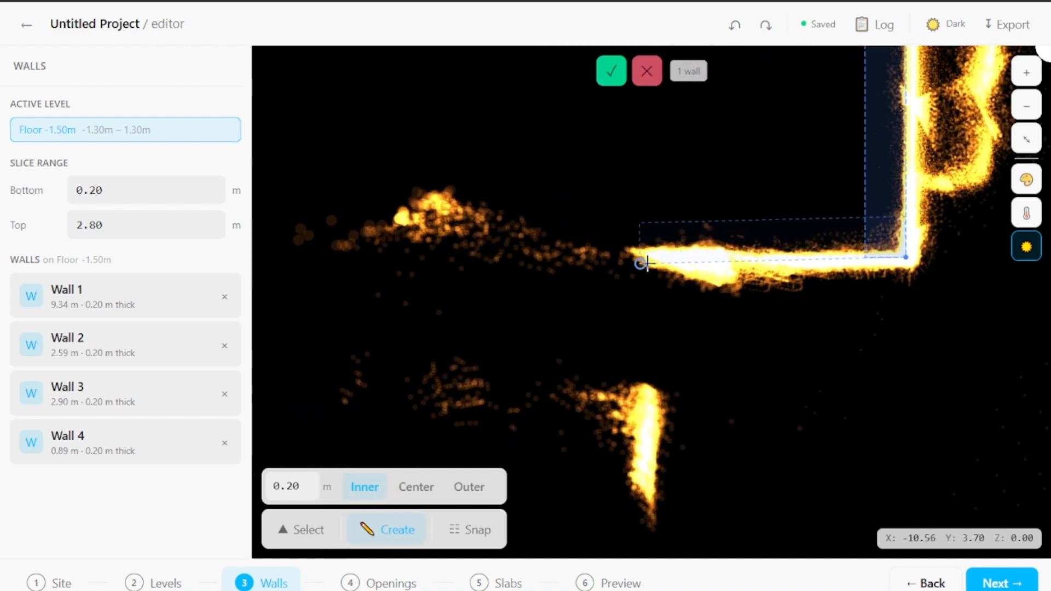
{"action": "left_click", "coordinate": [646, 263]}
{"action": "left_click", "coordinate": [611, 71]}
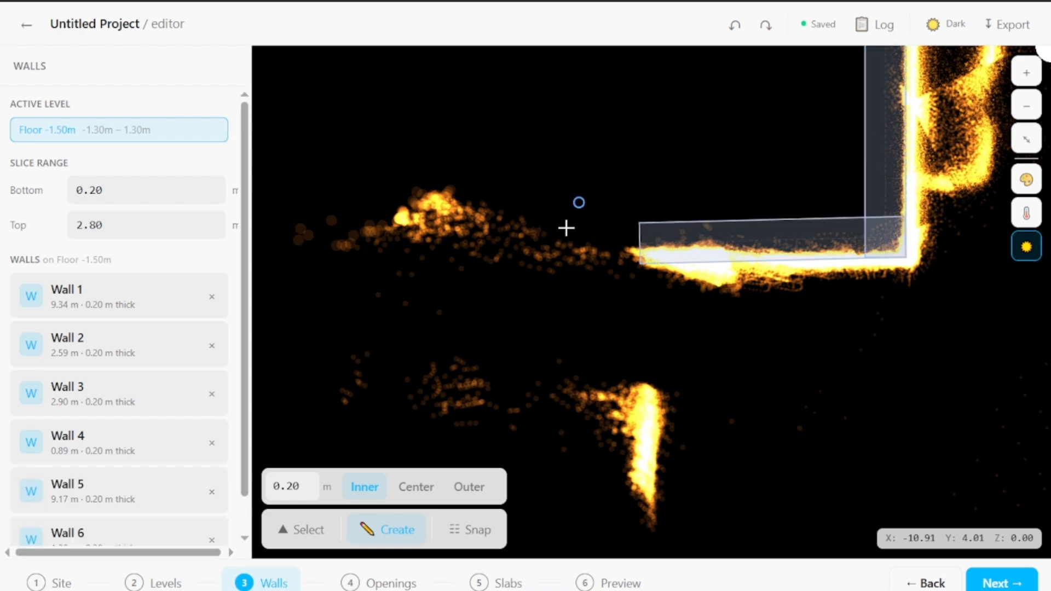
{"action": "scroll", "coordinate": [567, 225], "scroll_direction": "down", "scroll_amount": 3}
{"action": "scroll", "coordinate": [562, 227], "scroll_direction": "down", "scroll_amount": 5}
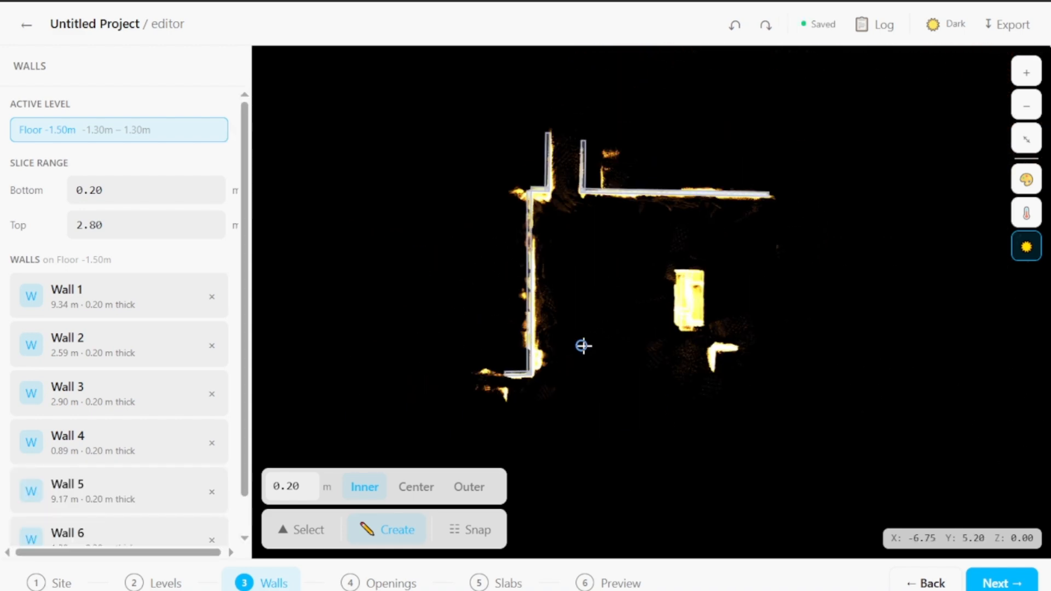
{"action": "scroll", "coordinate": [688, 326], "scroll_direction": "up", "scroll_amount": 3}
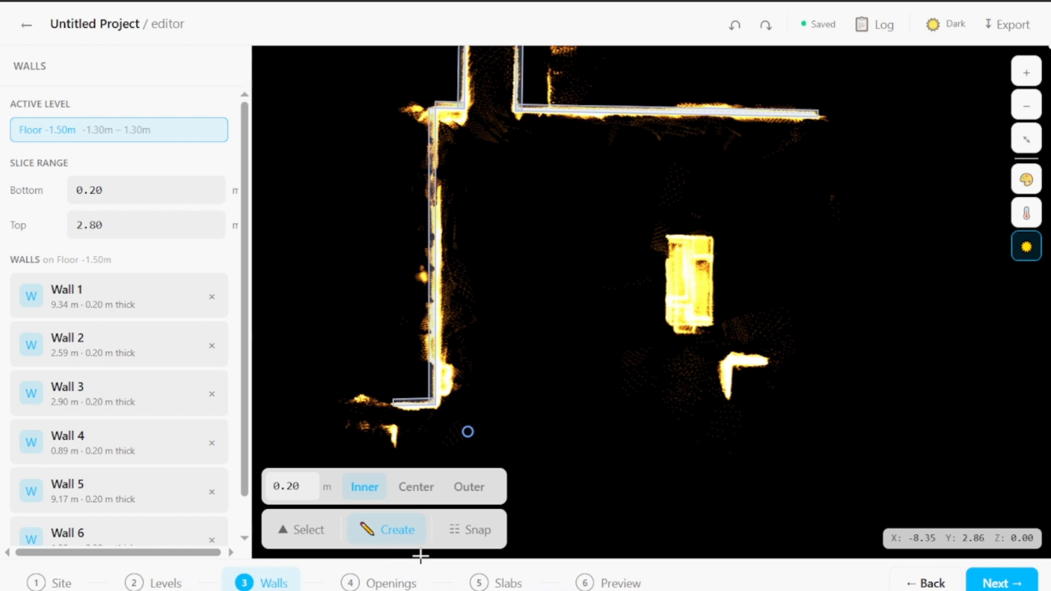
{"action": "key", "text": "Escape"}
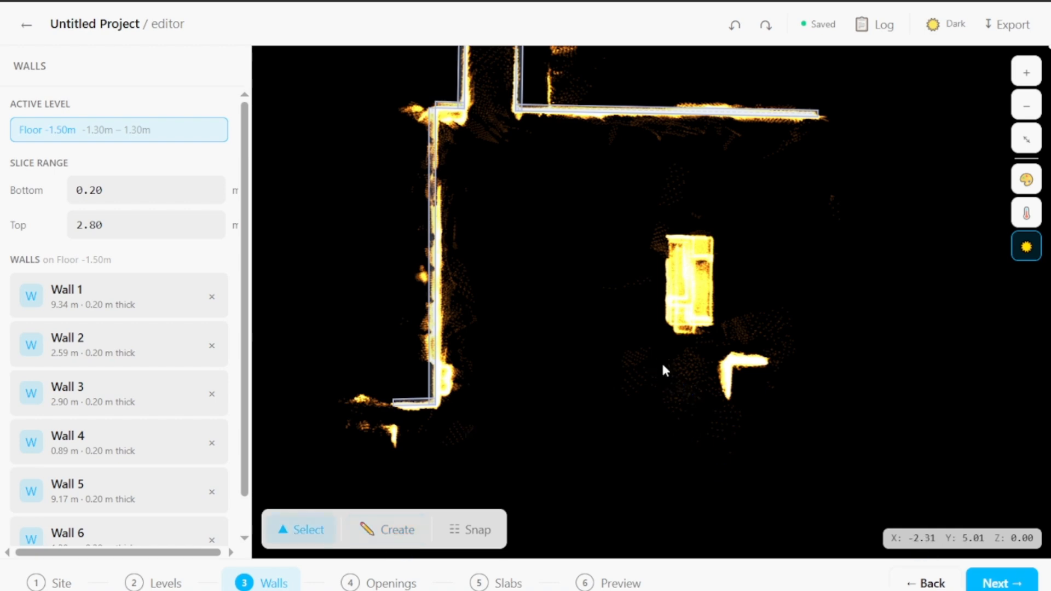
Advance to the Openings stage and raise the top edge of Wall 1 to the top of the scanned wall surface.
{"action": "left_click", "coordinate": [1002, 584]}
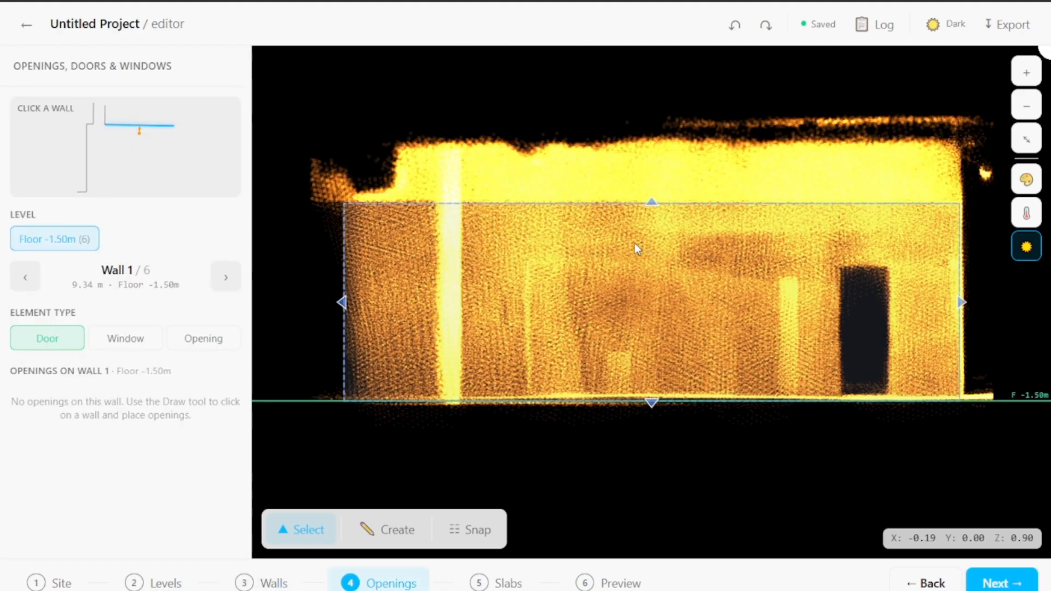
{"action": "scroll", "coordinate": [526, 210], "scroll_direction": "down", "scroll_amount": 3}
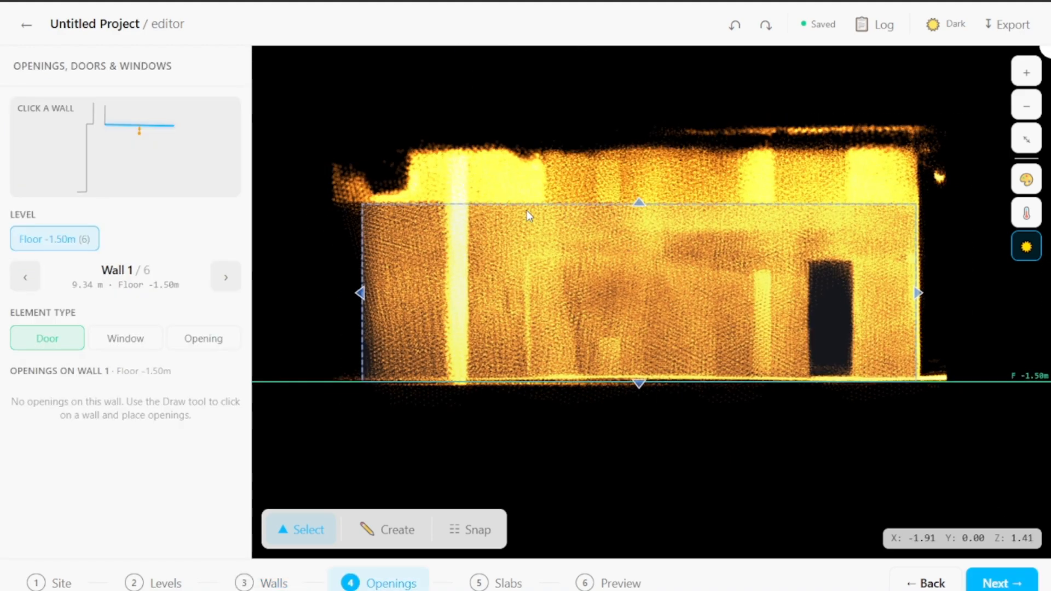
{"action": "scroll", "coordinate": [547, 181], "scroll_direction": "up", "scroll_amount": 3}
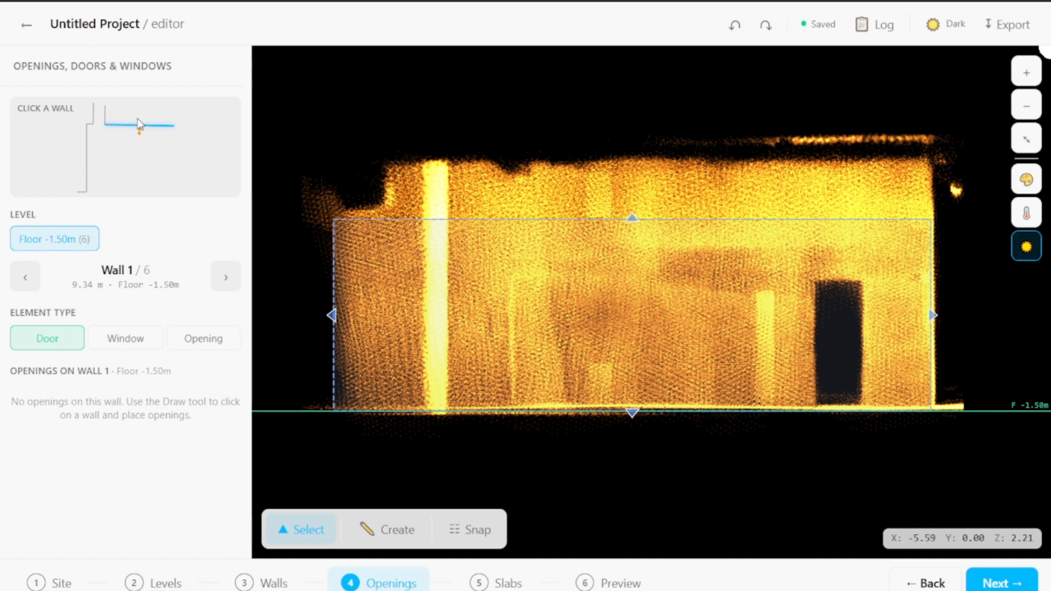
{"action": "left_click_drag", "start_coordinate": [632, 219], "coordinate": [634, 162]}
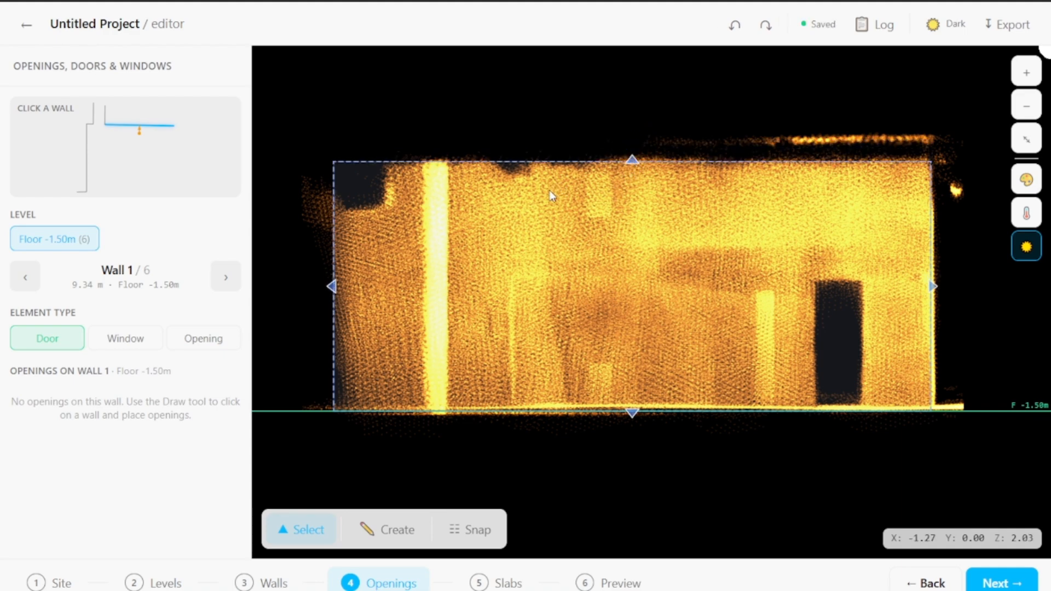
Create an opening of about 0.70 × 2.00 m over the dark doorway gap in Wall 1, reaching down to the floor level.
{"action": "scroll", "coordinate": [850, 322], "scroll_direction": "up", "scroll_amount": 5}
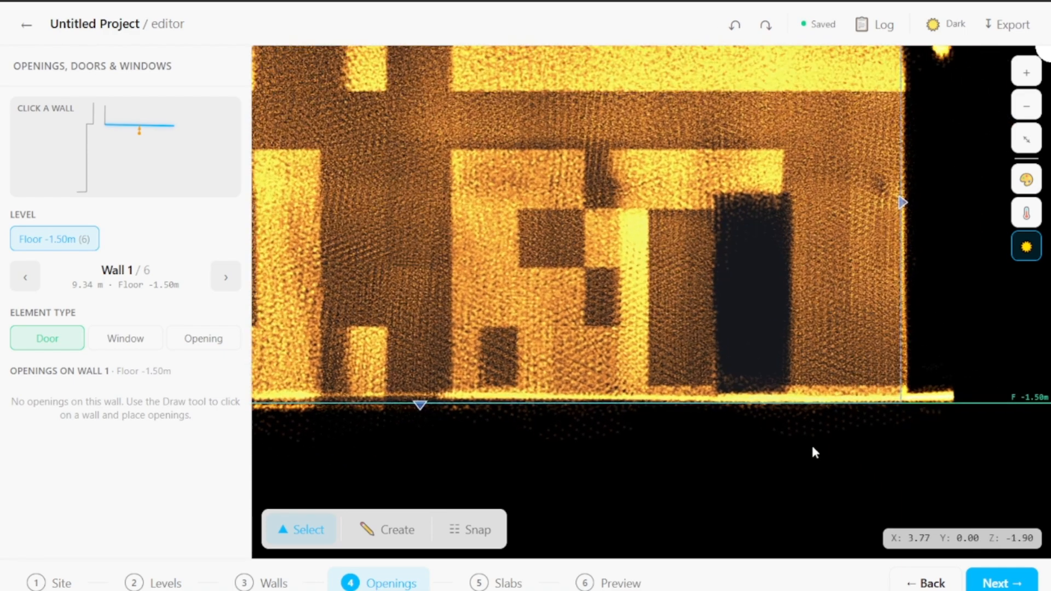
{"action": "scroll", "coordinate": [810, 443], "scroll_direction": "up", "scroll_amount": 3}
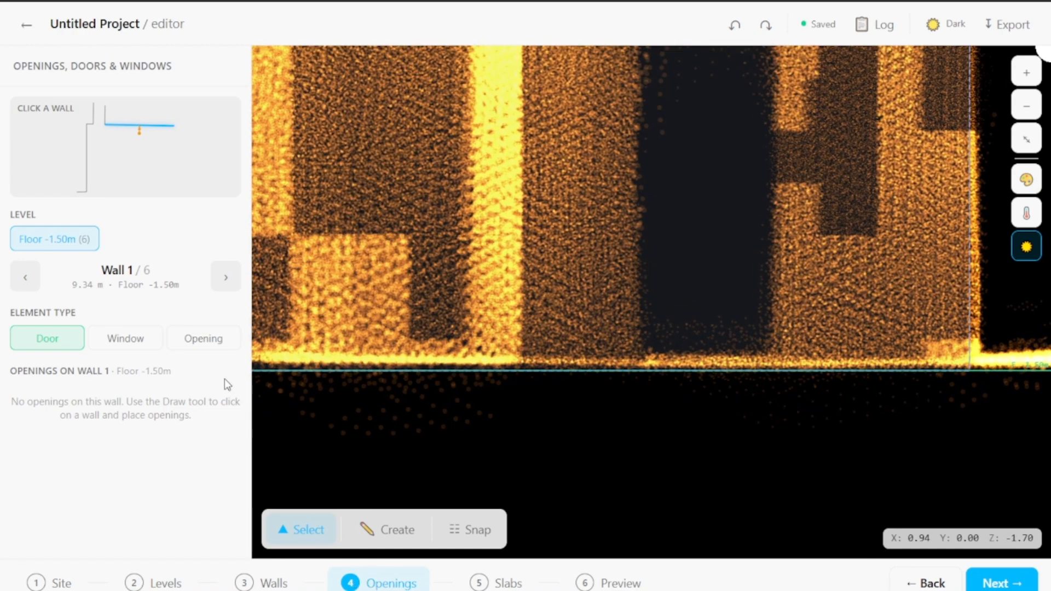
{"action": "left_click", "coordinate": [198, 339]}
{"action": "scroll", "coordinate": [719, 321], "scroll_direction": "down", "scroll_amount": 2}
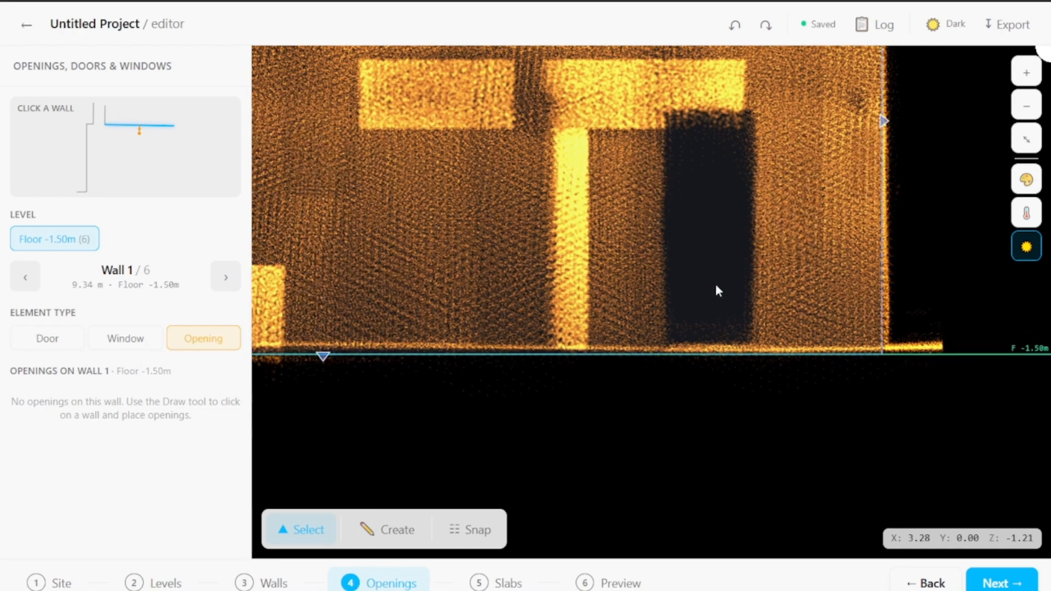
{"action": "scroll", "coordinate": [688, 123], "scroll_direction": "up", "scroll_amount": 2}
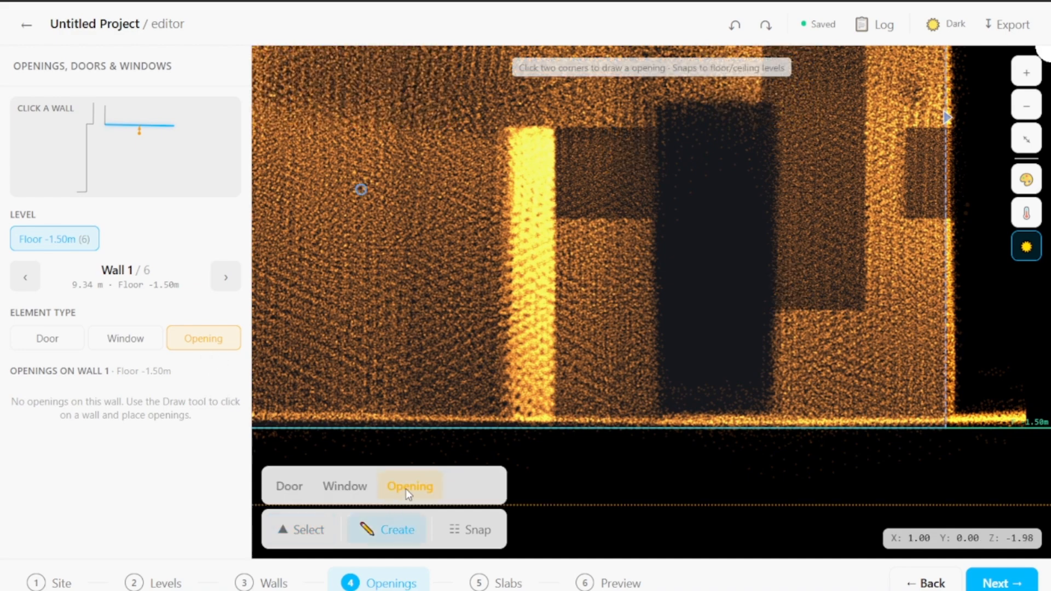
{"action": "left_click", "coordinate": [663, 189]}
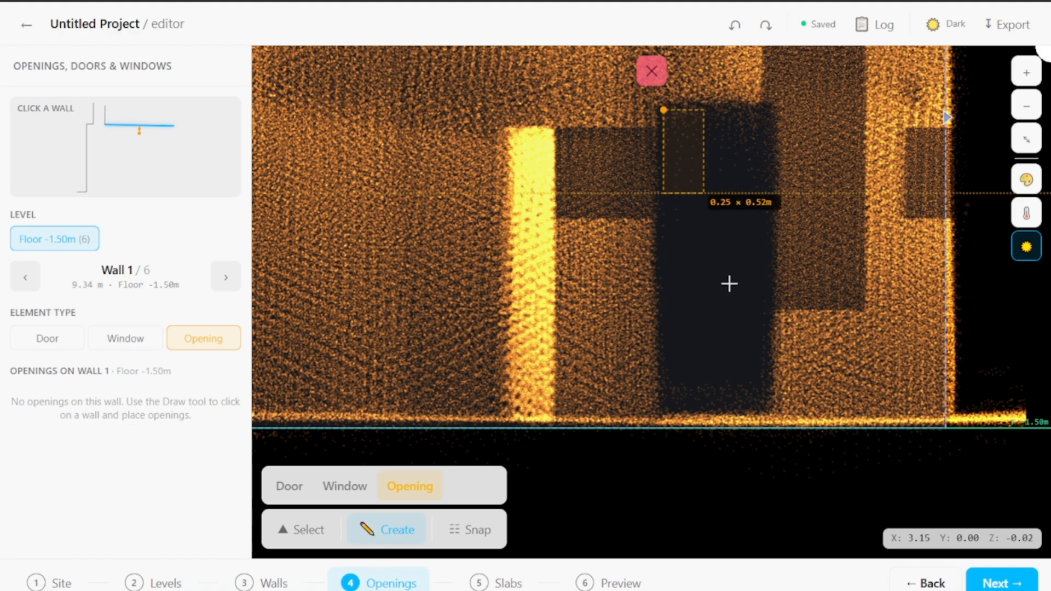
{"action": "left_click", "coordinate": [777, 429]}
{"action": "scroll", "coordinate": [840, 331], "scroll_direction": "down", "scroll_amount": 3}
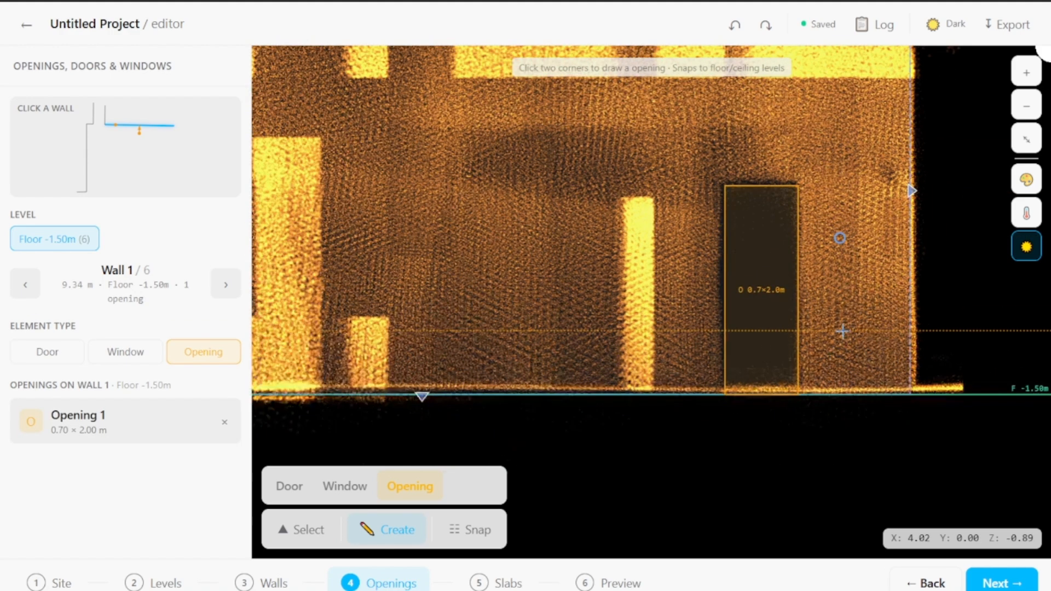
Show Wall 2 in the Openings stage and raise its top edge to about z = 2.47 m, matching the scanned wall's height.
{"action": "left_click", "coordinate": [1002, 583]}
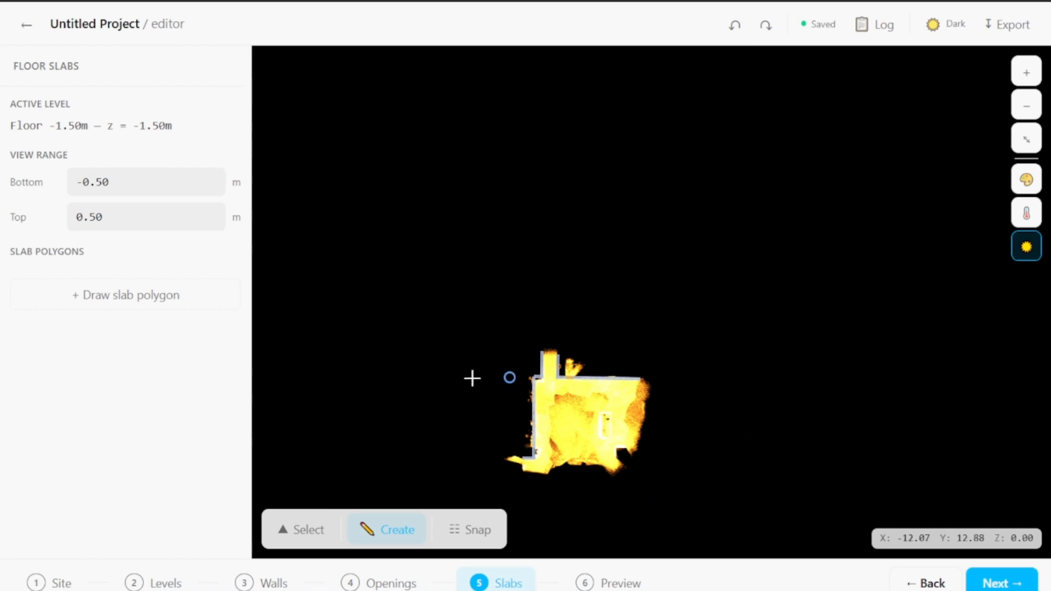
{"action": "left_click", "coordinate": [416, 581]}
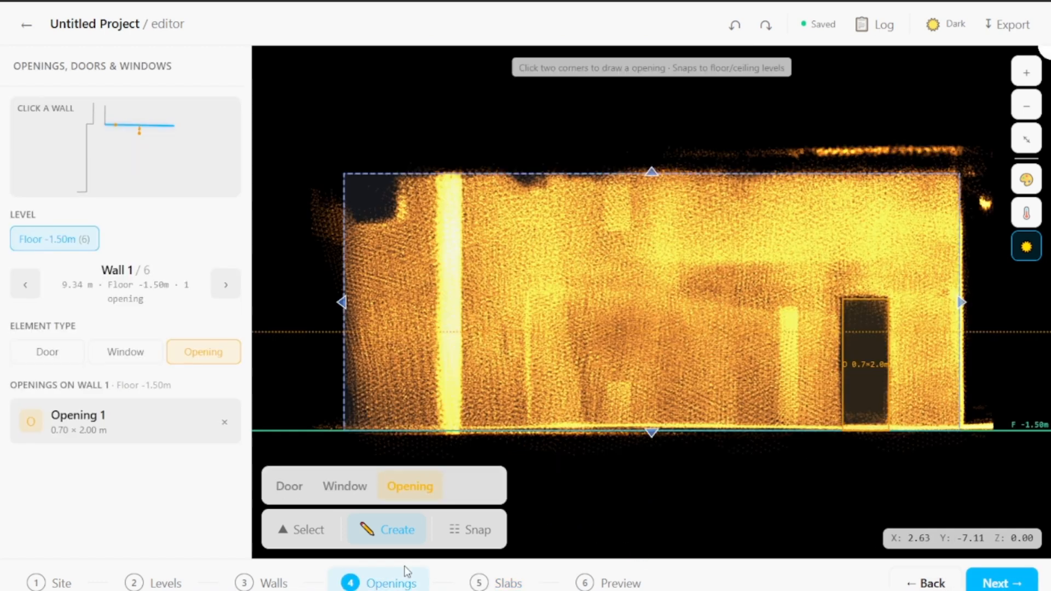
{"action": "left_click", "coordinate": [225, 285]}
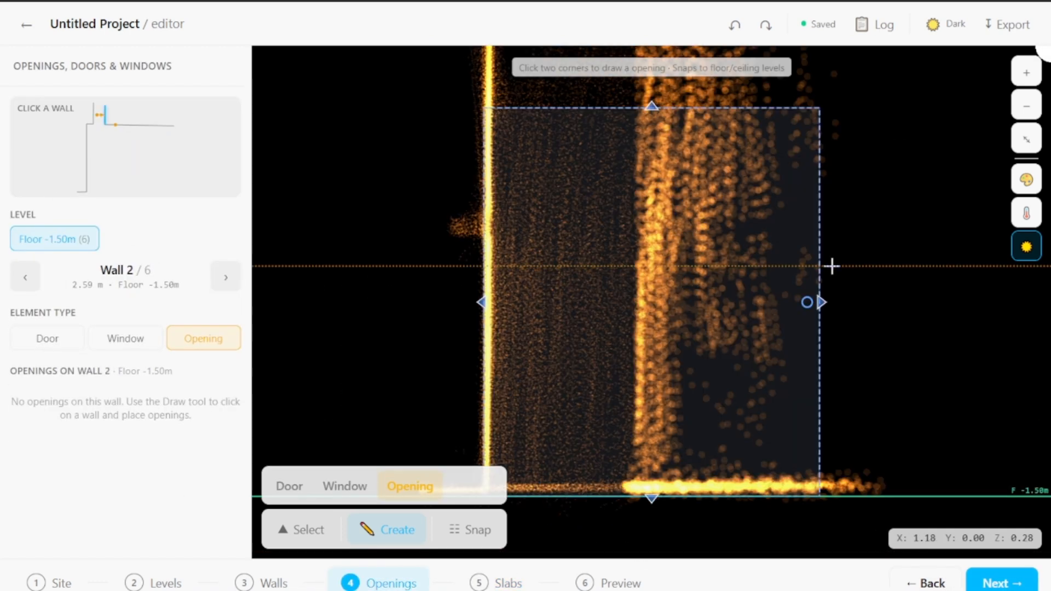
{"action": "scroll", "coordinate": [821, 265], "scroll_direction": "down", "scroll_amount": 3}
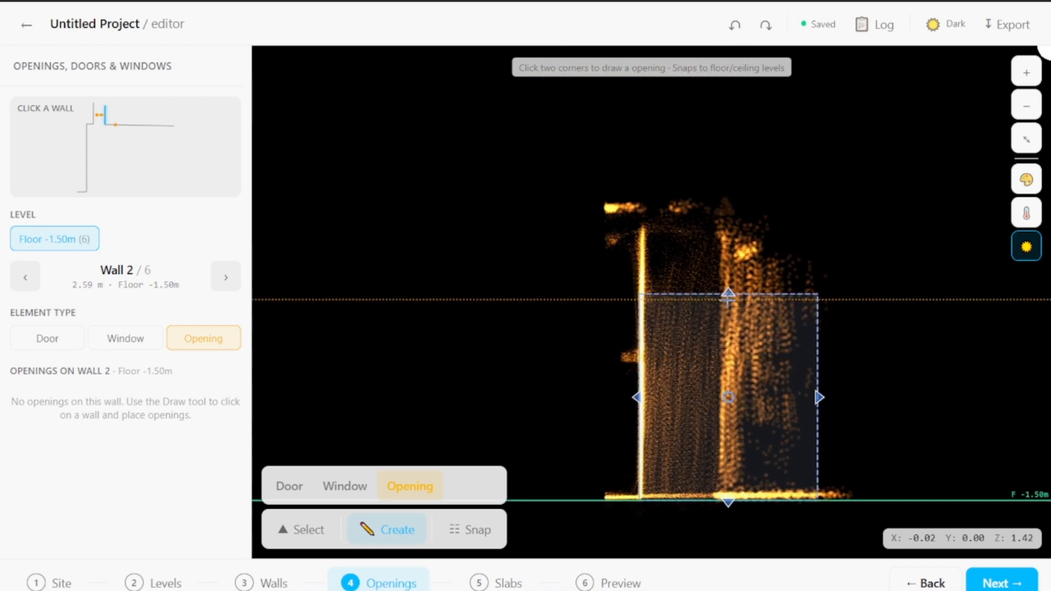
{"action": "key", "text": "Escape"}
{"action": "left_click_drag", "start_coordinate": [725, 291], "coordinate": [774, 225]}
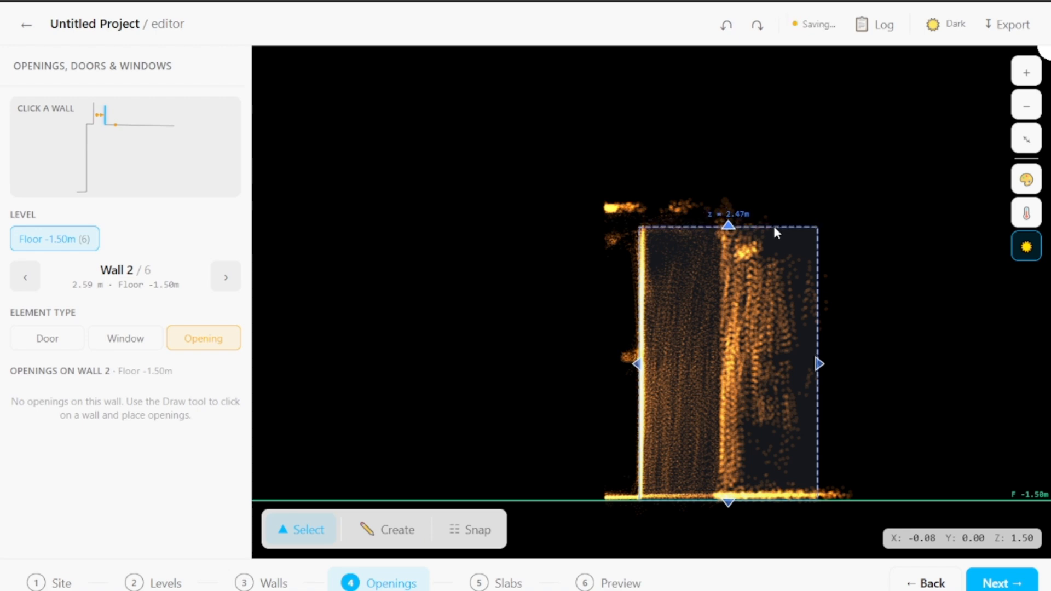
{"action": "scroll", "coordinate": [754, 230], "scroll_direction": "up", "scroll_amount": 3}
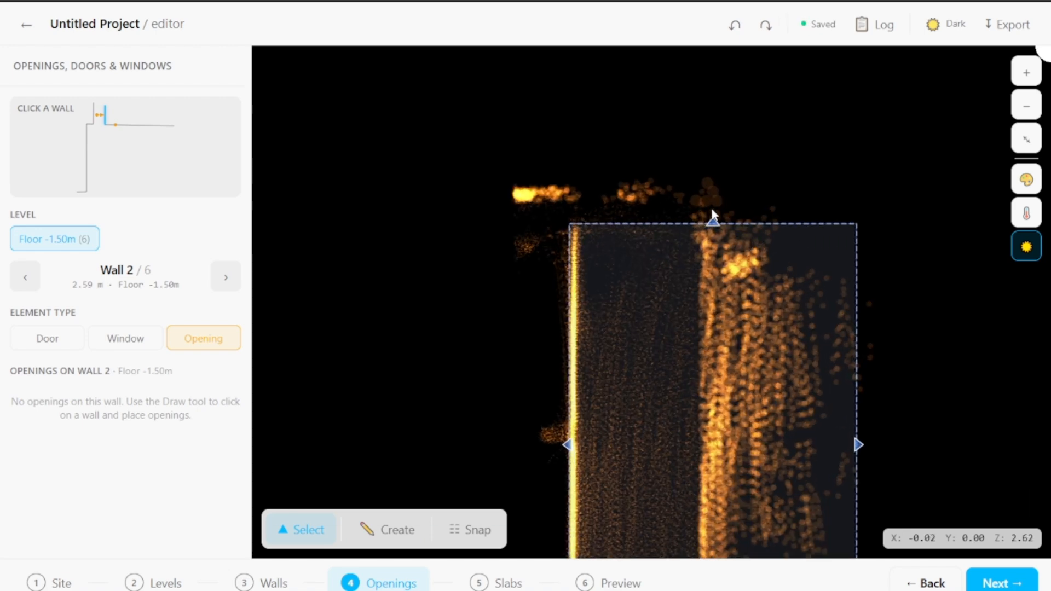
Fine-tune Wall 2's top edge to z = 2.46 m and raise Wall 3's top edge toward the top of its scanned surface.
{"action": "left_click_drag", "start_coordinate": [716, 222], "coordinate": [717, 227]}
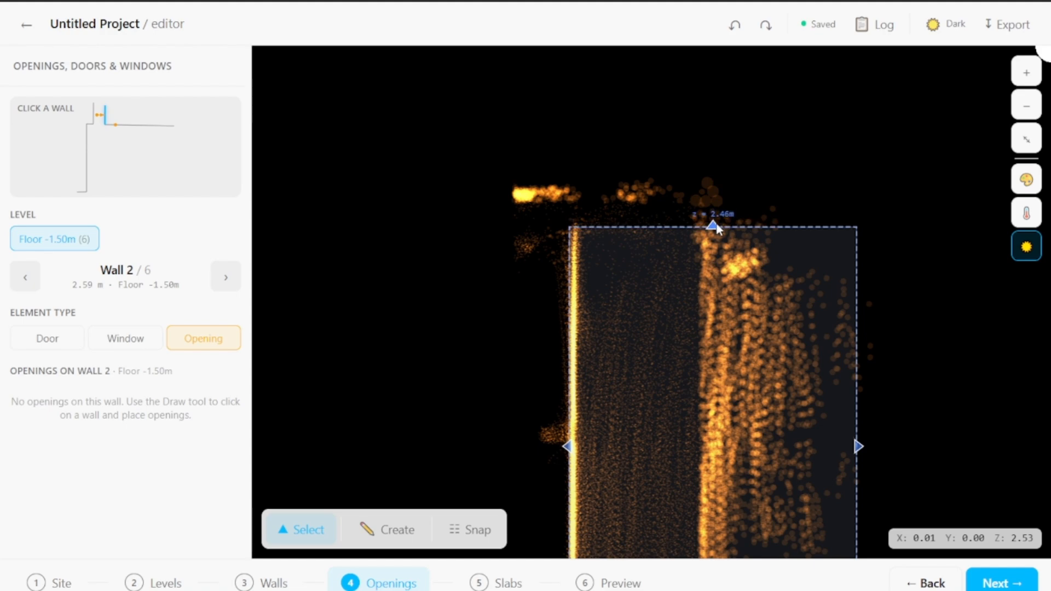
{"action": "left_click", "coordinate": [225, 278]}
{"action": "scroll", "coordinate": [545, 249], "scroll_direction": "down", "scroll_amount": 3}
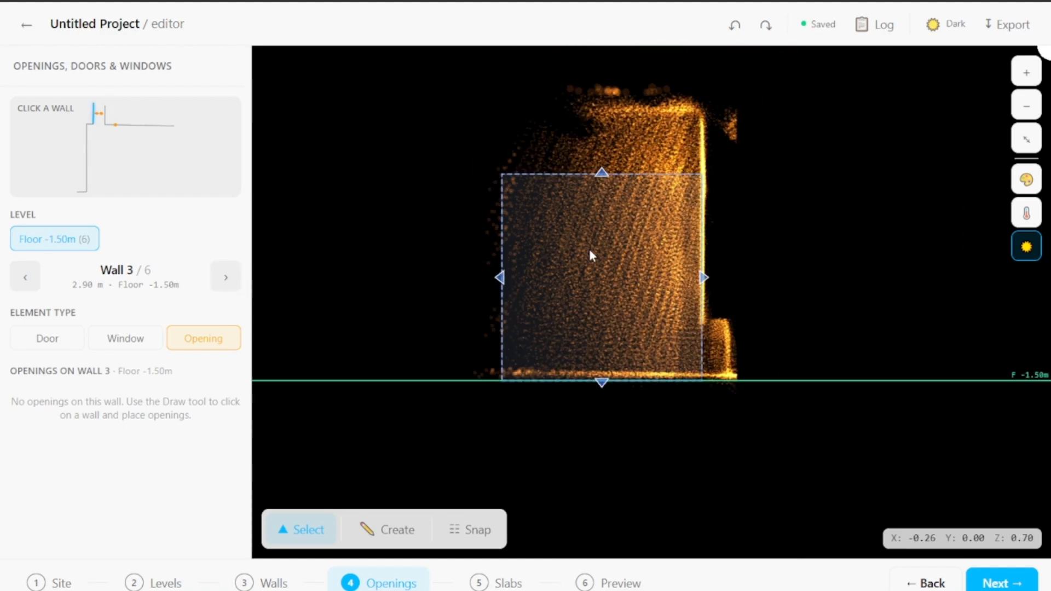
{"action": "scroll", "coordinate": [590, 296], "scroll_direction": "up", "scroll_amount": 2}
{"action": "left_click_drag", "start_coordinate": [599, 288], "coordinate": [604, 195]}
Show Wall 4 and raise its top edge to about z = 2.21 m, matching the top of the scanned wall.
{"action": "left_click", "coordinate": [226, 277]}
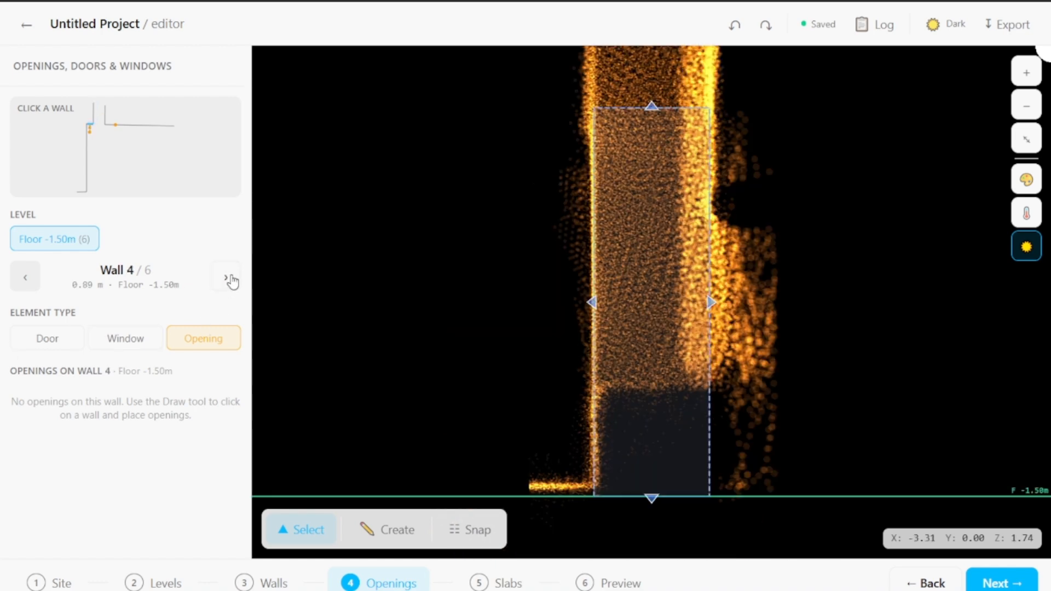
{"action": "scroll", "coordinate": [677, 263], "scroll_direction": "down", "scroll_amount": 4}
{"action": "scroll", "coordinate": [648, 320], "scroll_direction": "up", "scroll_amount": 3}
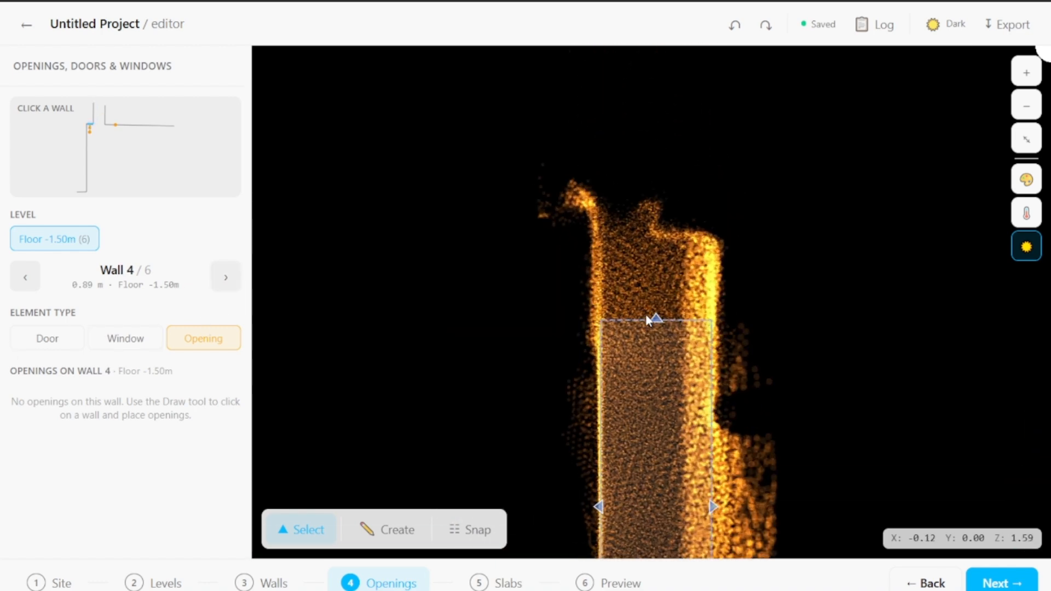
{"action": "left_click_drag", "start_coordinate": [655, 270], "coordinate": [656, 239]}
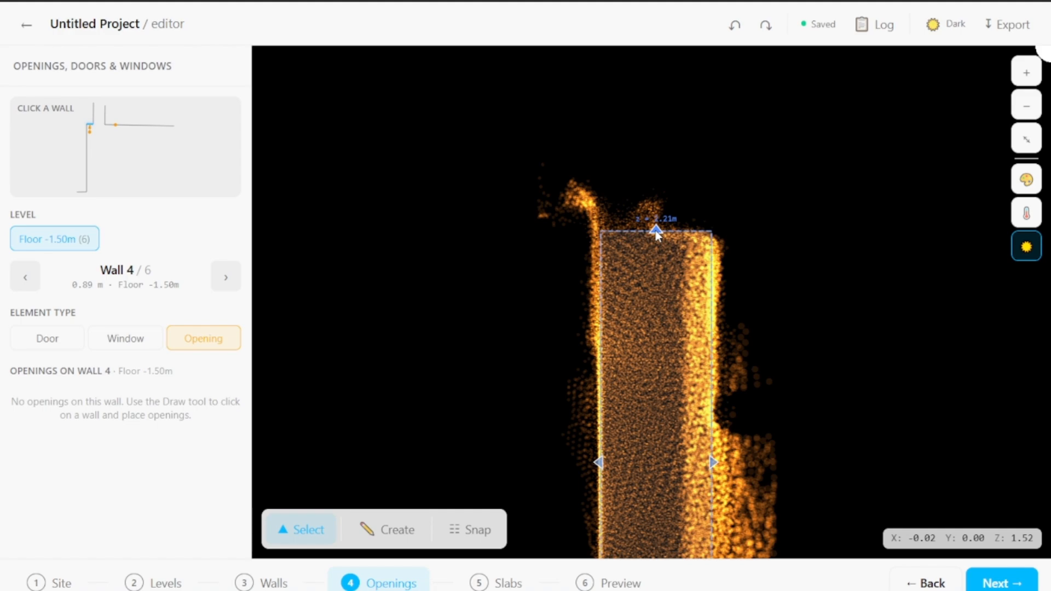
Show Wall 5 and raise its top edge to the top of the bright scanned band above the dark glazed area.
{"action": "left_click", "coordinate": [230, 280]}
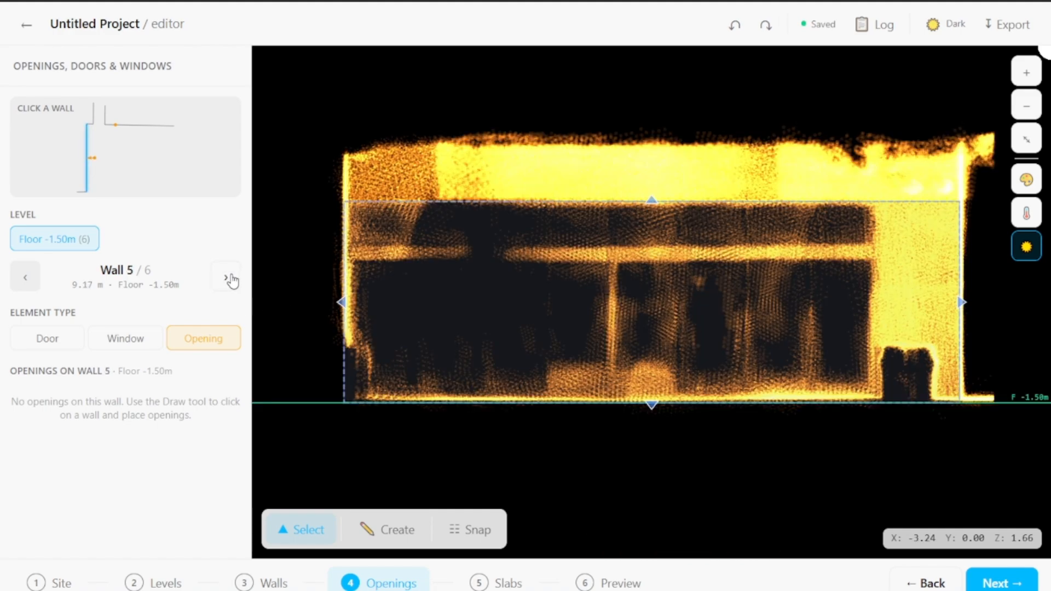
{"action": "scroll", "coordinate": [618, 230], "scroll_direction": "up", "scroll_amount": 2}
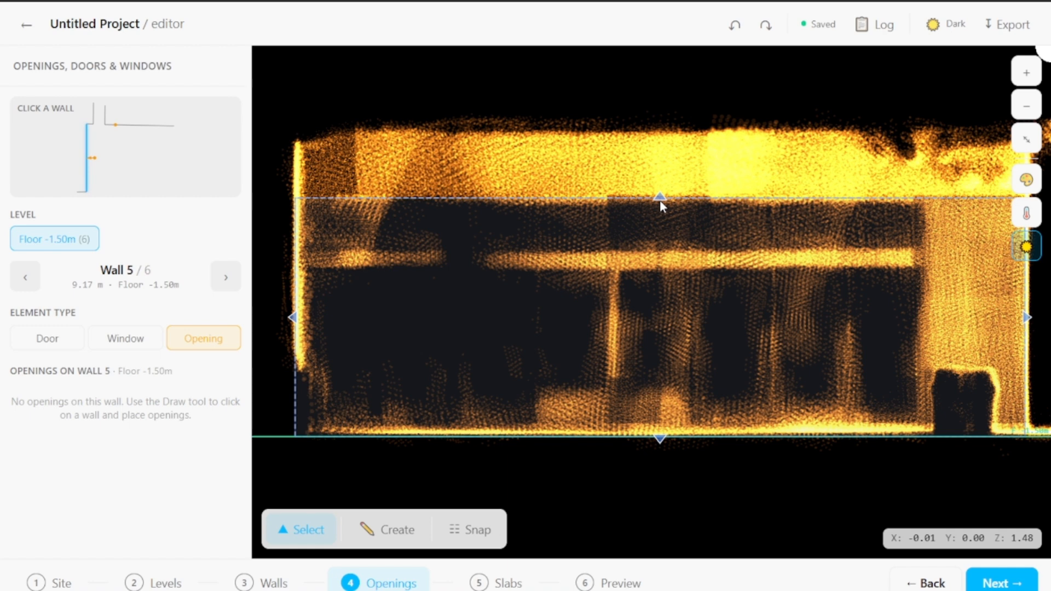
{"action": "left_click_drag", "start_coordinate": [660, 201], "coordinate": [659, 137]}
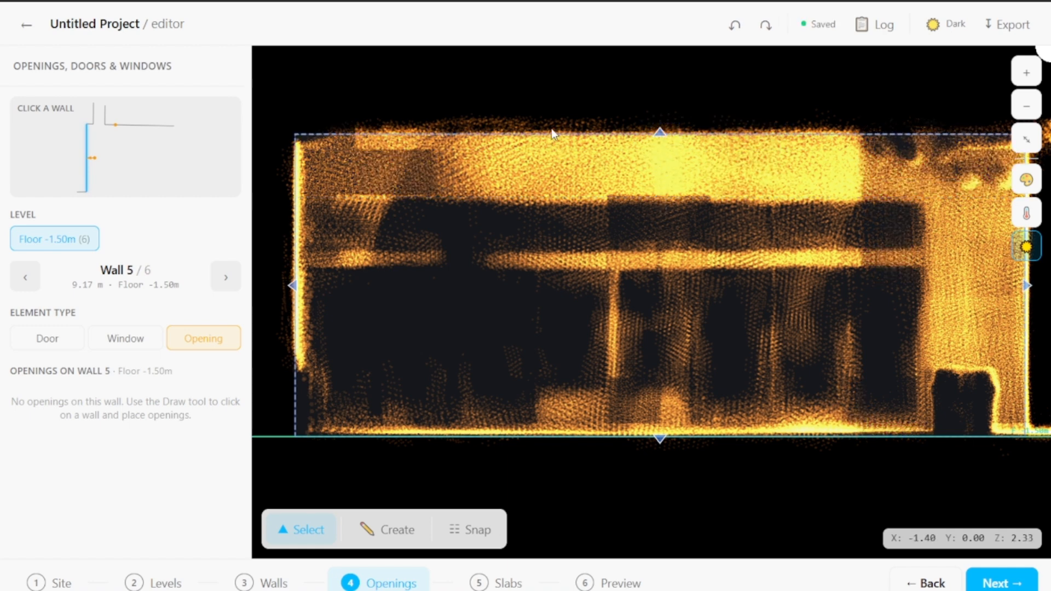
Create an opening of about 7.80 × 2.90 m over Wall 5's dark glazed area, reaching down to the floor level.
{"action": "middle_click_drag", "start_coordinate": [544, 301], "coordinate": [615, 278]}
{"action": "middle_click_drag", "start_coordinate": [783, 253], "coordinate": [813, 251]}
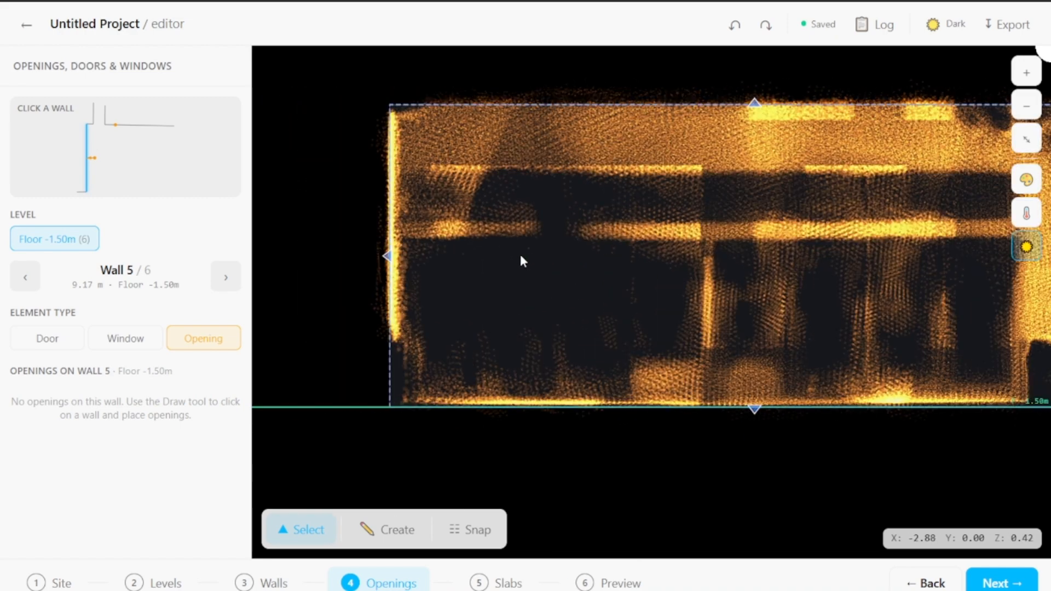
{"action": "middle_click_drag", "start_coordinate": [561, 354], "coordinate": [499, 353]}
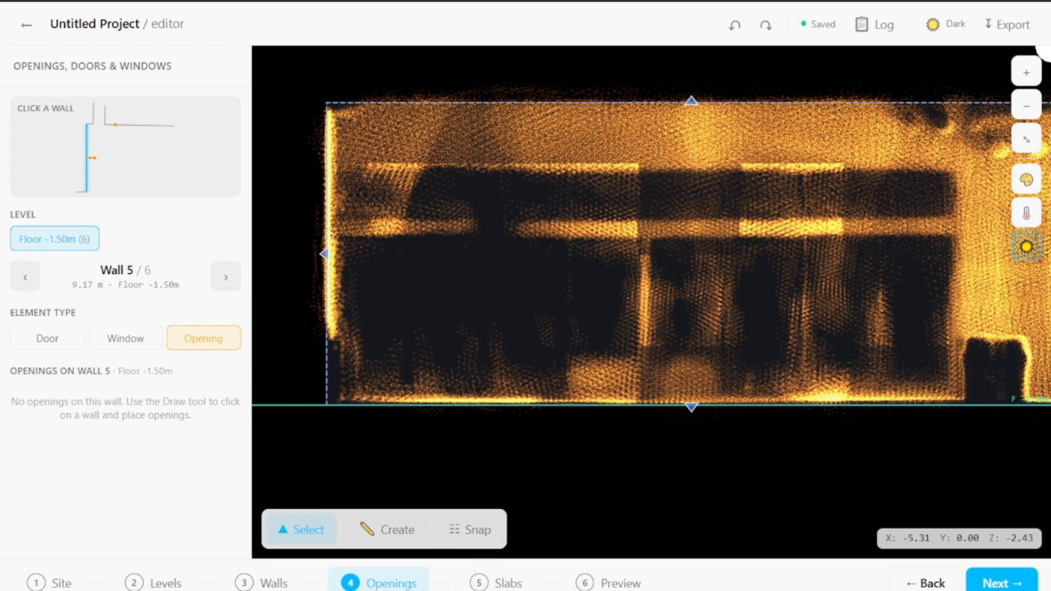
{"action": "left_click", "coordinate": [383, 530]}
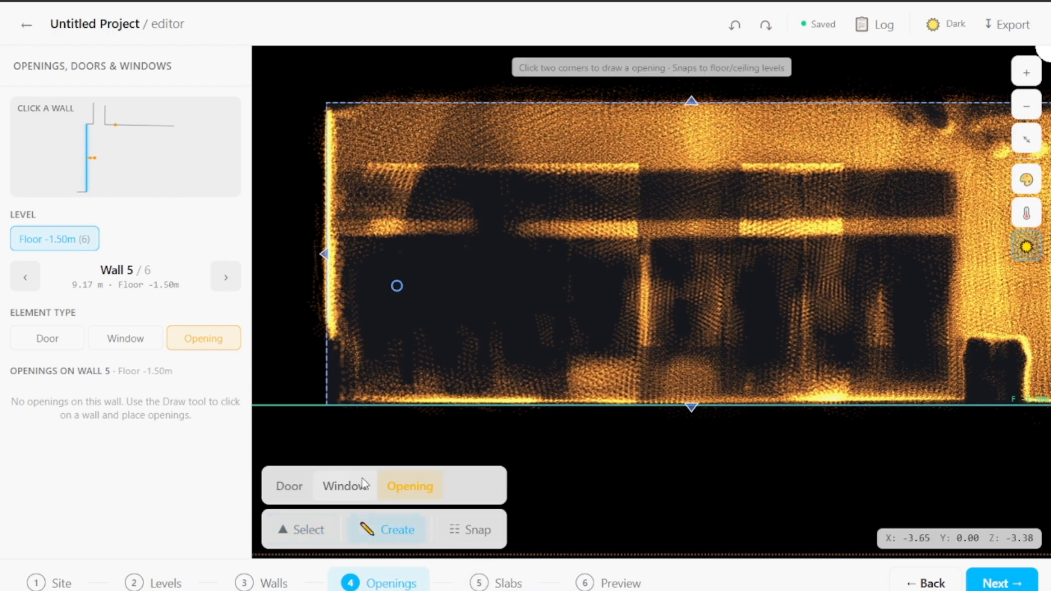
{"action": "left_click", "coordinate": [955, 174]}
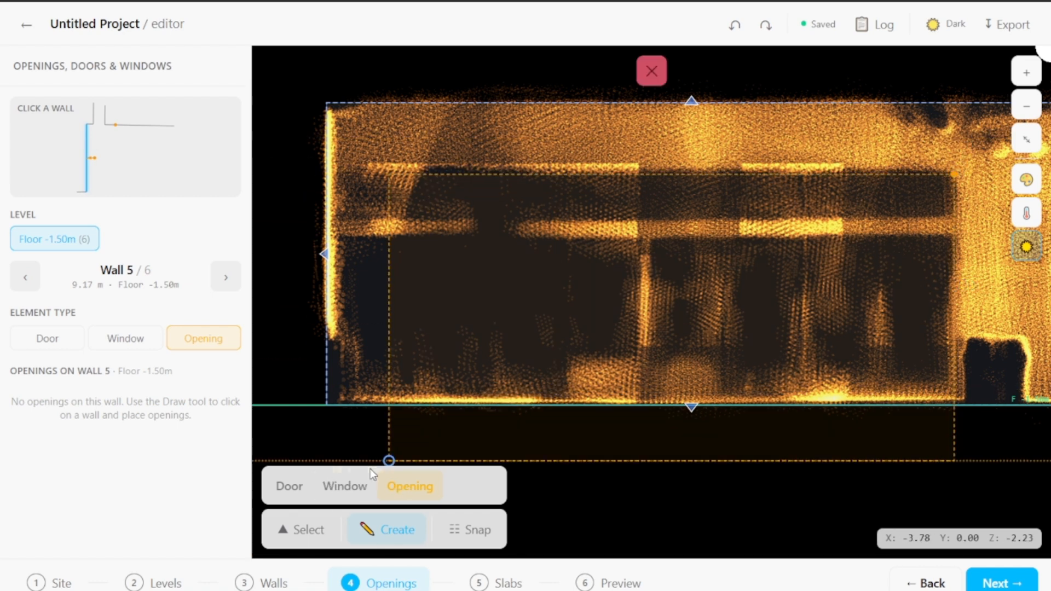
{"action": "left_click", "coordinate": [333, 405]}
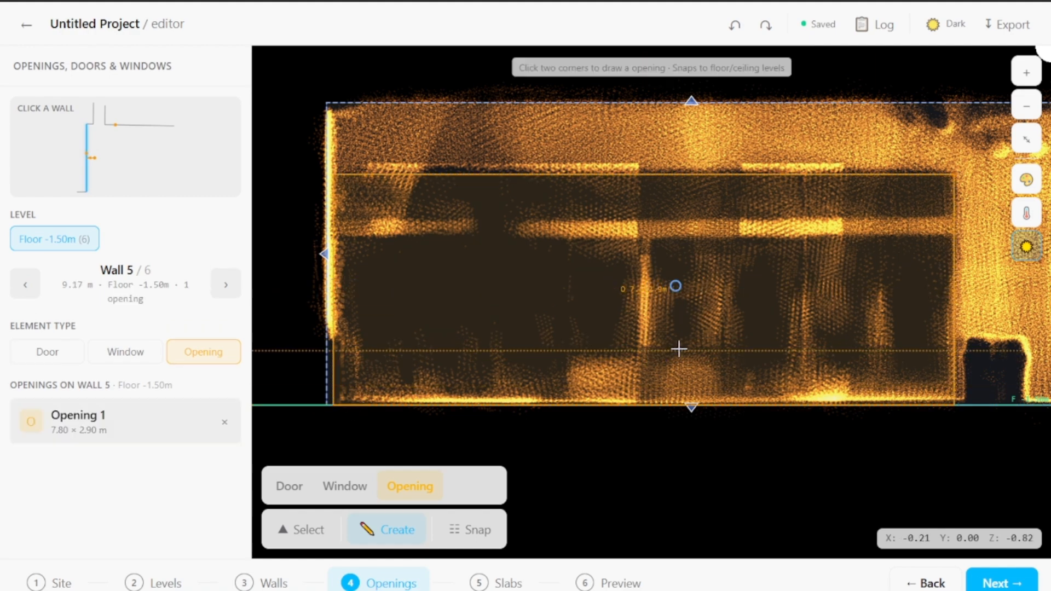
{"action": "key", "text": "Escape"}
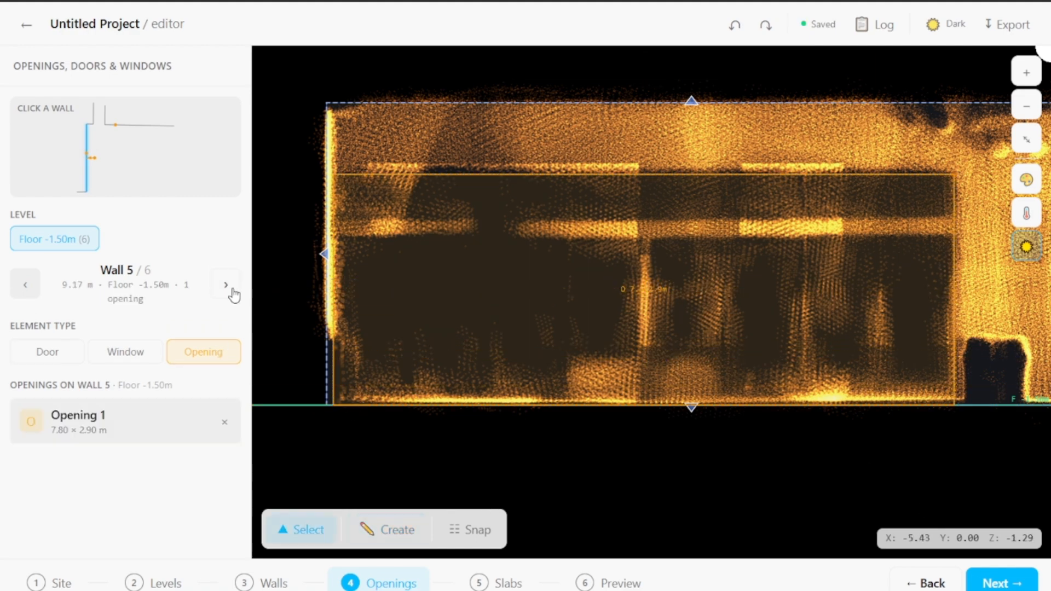
Show Wall 6 and raise its top edge to about z = 2.48 m, matching the scanned wall's height.
{"action": "left_click", "coordinate": [226, 285]}
{"action": "scroll", "coordinate": [688, 282], "scroll_direction": "up", "scroll_amount": 2}
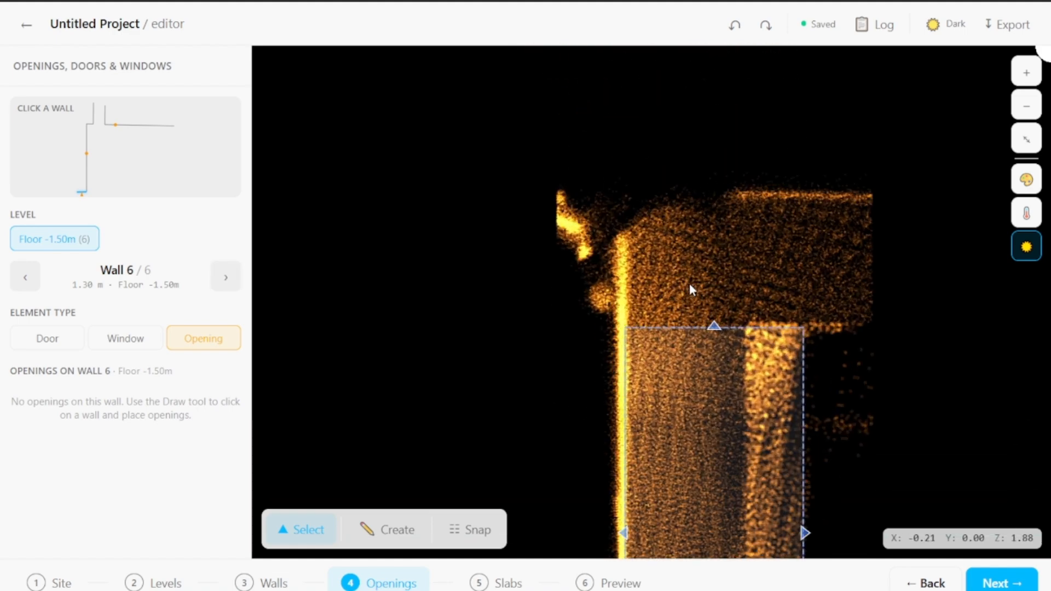
{"action": "left_click_drag", "start_coordinate": [715, 328], "coordinate": [703, 193]}
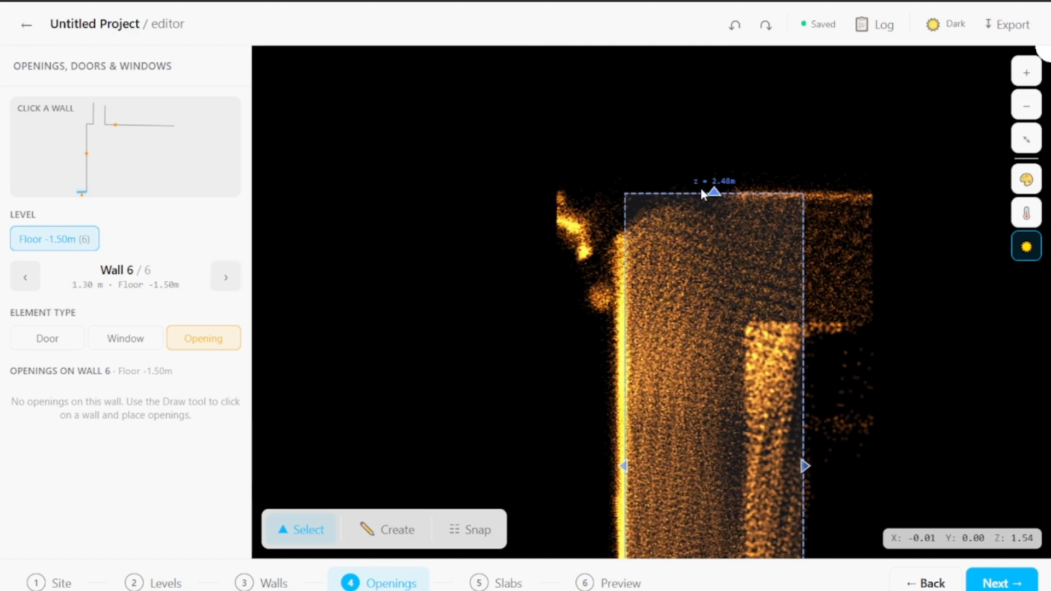
{"action": "scroll", "coordinate": [862, 179], "scroll_direction": "down", "scroll_amount": 5}
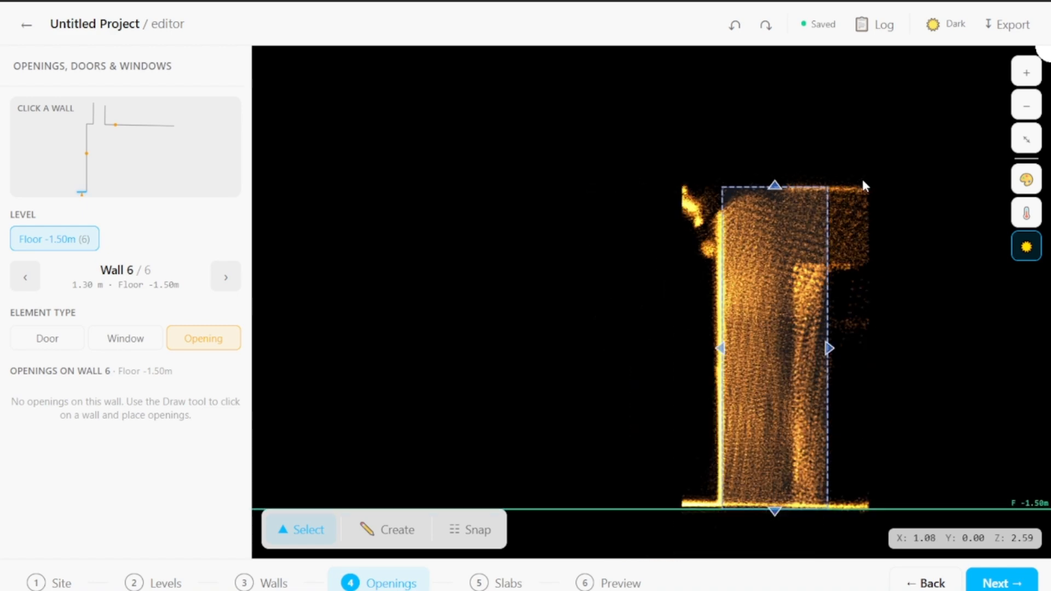
{"action": "middle_click_drag", "start_coordinate": [931, 250], "coordinate": [845, 262]}
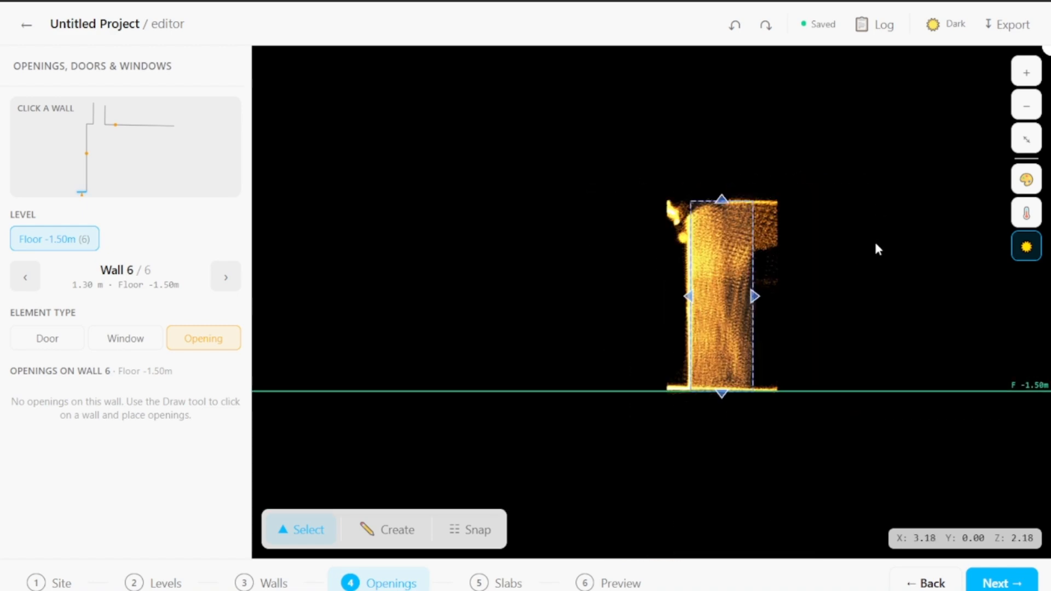
Advance to the Slabs stage and examine the traced walls and the extent of the scanned floor in plan view.
{"action": "left_click", "coordinate": [991, 585]}
{"action": "scroll", "coordinate": [556, 291], "scroll_direction": "down", "scroll_amount": 3}
{"action": "middle_click_drag", "start_coordinate": [577, 358], "coordinate": [591, 264]}
{"action": "scroll", "coordinate": [577, 266], "scroll_direction": "up", "scroll_amount": 1}
{"action": "scroll", "coordinate": [576, 265], "scroll_direction": "up", "scroll_amount": 5}
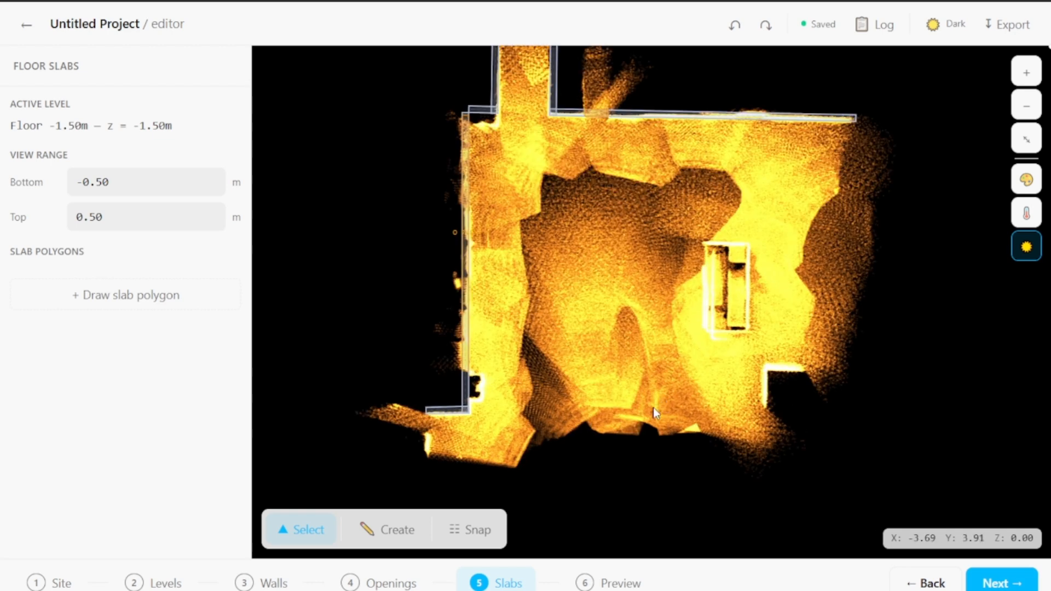
{"action": "middle_click_drag", "start_coordinate": [653, 407], "coordinate": [684, 340]}
{"action": "scroll", "coordinate": [533, 360], "scroll_direction": "up", "scroll_amount": 3}
{"action": "middle_click_drag", "start_coordinate": [533, 360], "coordinate": [571, 336]}
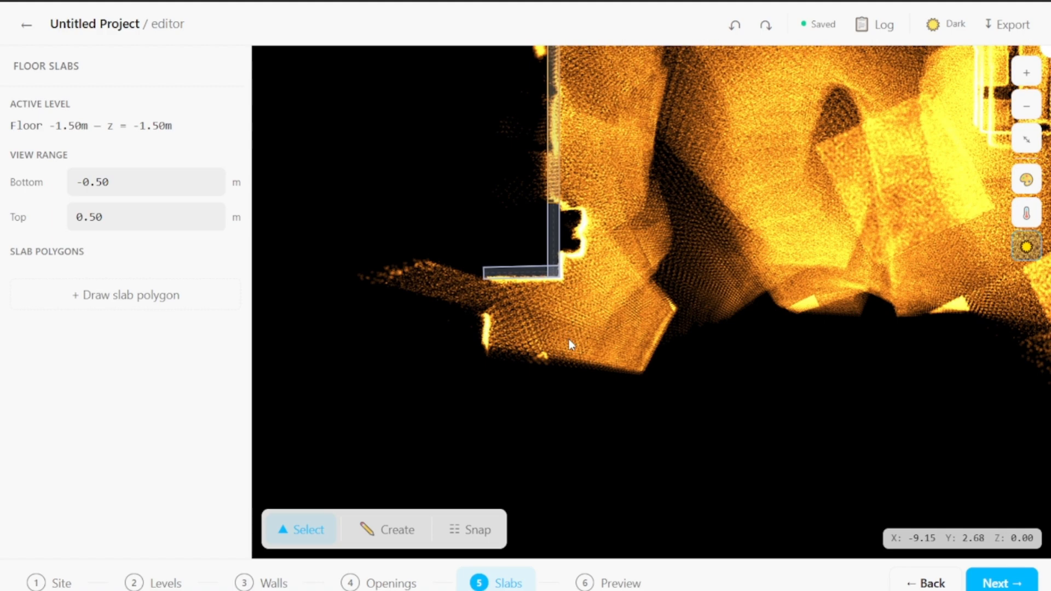
{"action": "scroll", "coordinate": [564, 336], "scroll_direction": "down", "scroll_amount": 3}
{"action": "middle_click_drag", "start_coordinate": [755, 223], "coordinate": [751, 317]}
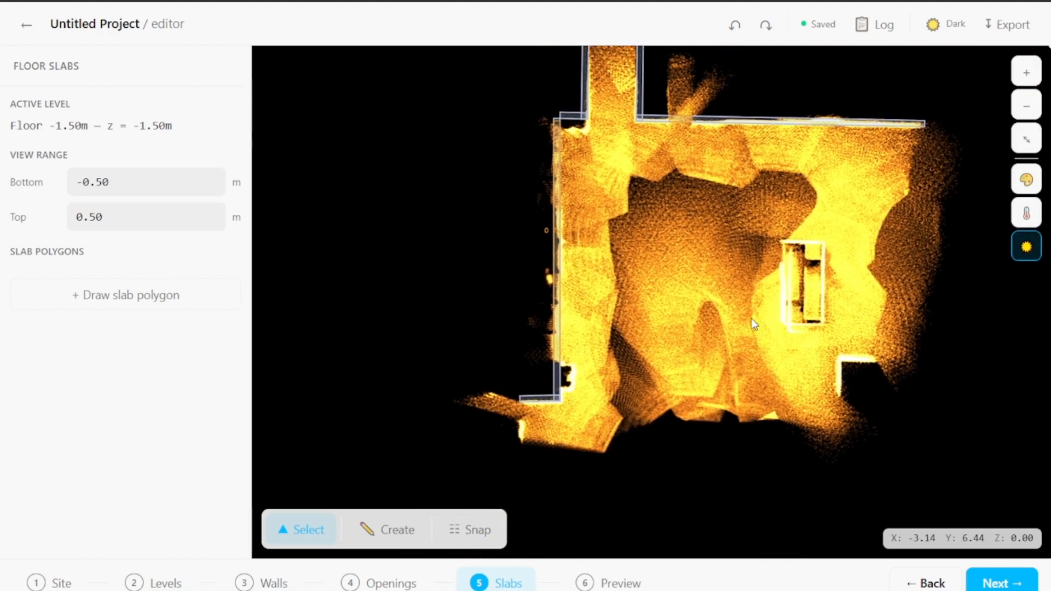
Start a slab polygon at Wall 1's free end corner and add a vertex at the inner corner where Walls 1 and 2 meet.
{"action": "scroll", "coordinate": [552, 420], "scroll_direction": "up", "scroll_amount": 3}
{"action": "left_click", "coordinate": [402, 530]}
{"action": "scroll", "coordinate": [522, 409], "scroll_direction": "up", "scroll_amount": 7}
{"action": "scroll", "coordinate": [469, 446], "scroll_direction": "down", "scroll_amount": 5}
{"action": "middle_click_drag", "start_coordinate": [860, 219], "coordinate": [497, 476]}
{"action": "scroll", "coordinate": [860, 187], "scroll_direction": "up", "scroll_amount": 2}
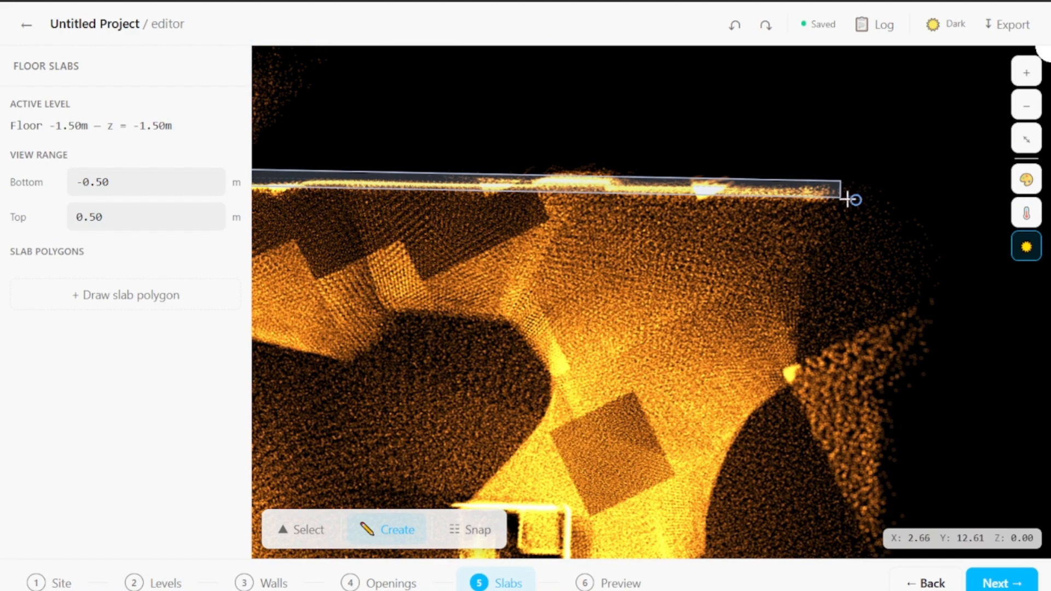
{"action": "left_click", "coordinate": [841, 197]}
{"action": "middle_click_drag", "start_coordinate": [309, 247], "coordinate": [823, 356]}
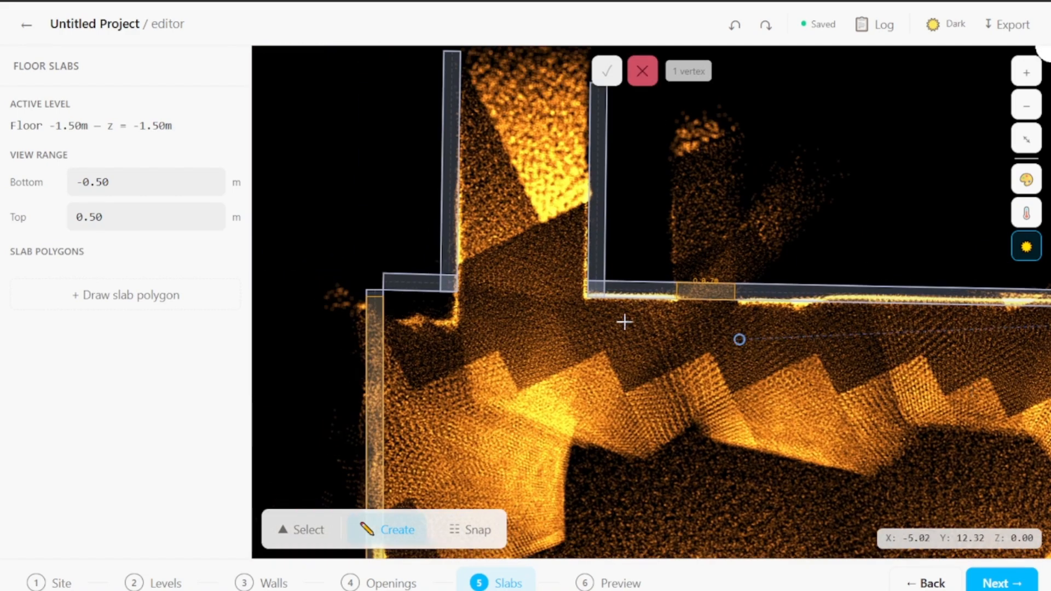
{"action": "left_click", "coordinate": [587, 298]}
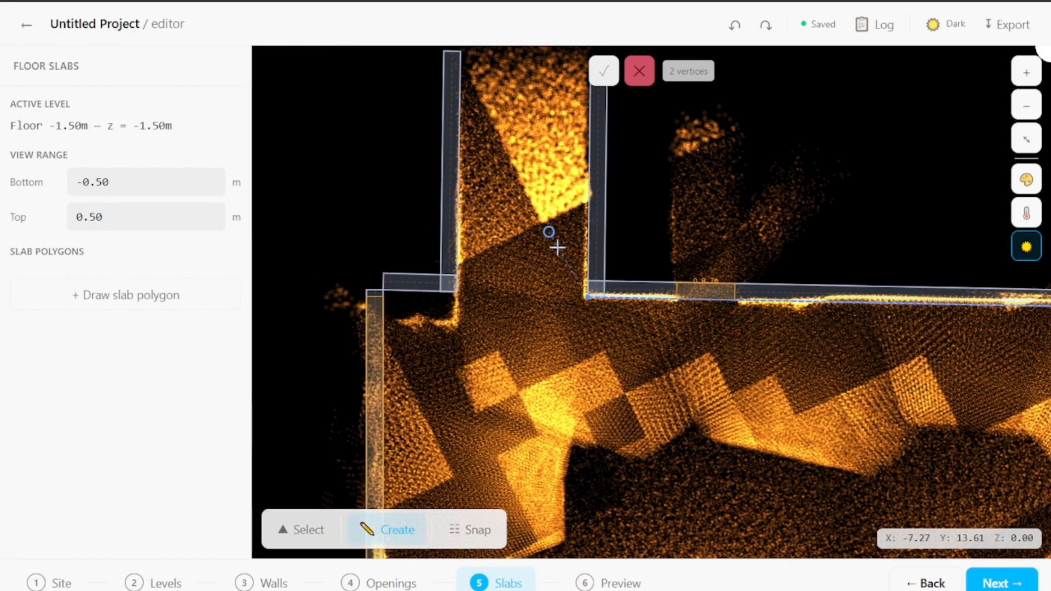
Carry the slab outline across the corridor's open end, from Wall 2's end corner to the facing edge of Wall 3.
{"action": "middle_click_drag", "start_coordinate": [551, 232], "coordinate": [565, 489]}
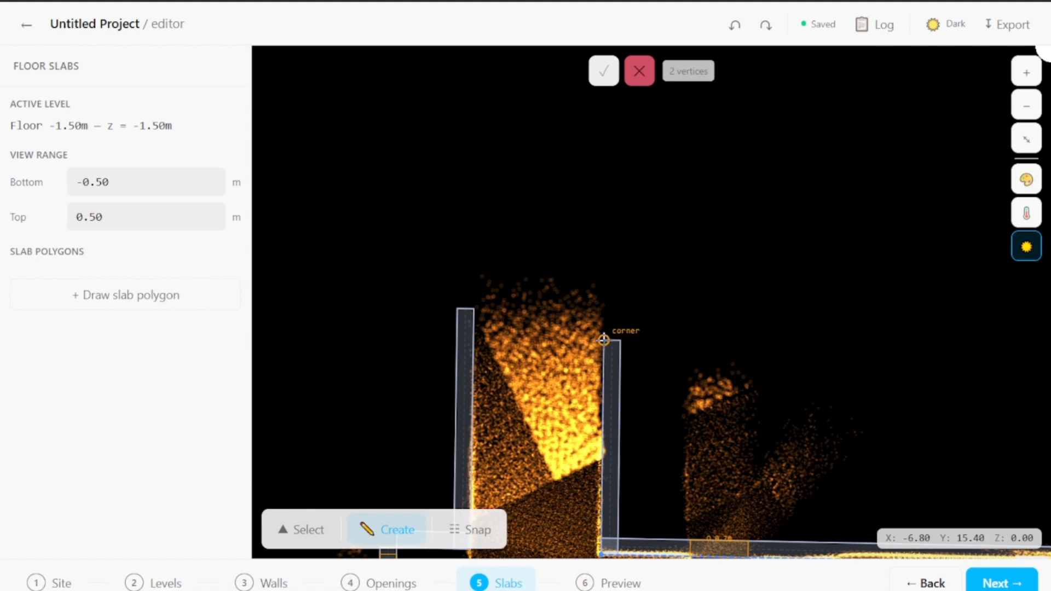
{"action": "left_click", "coordinate": [603, 340]}
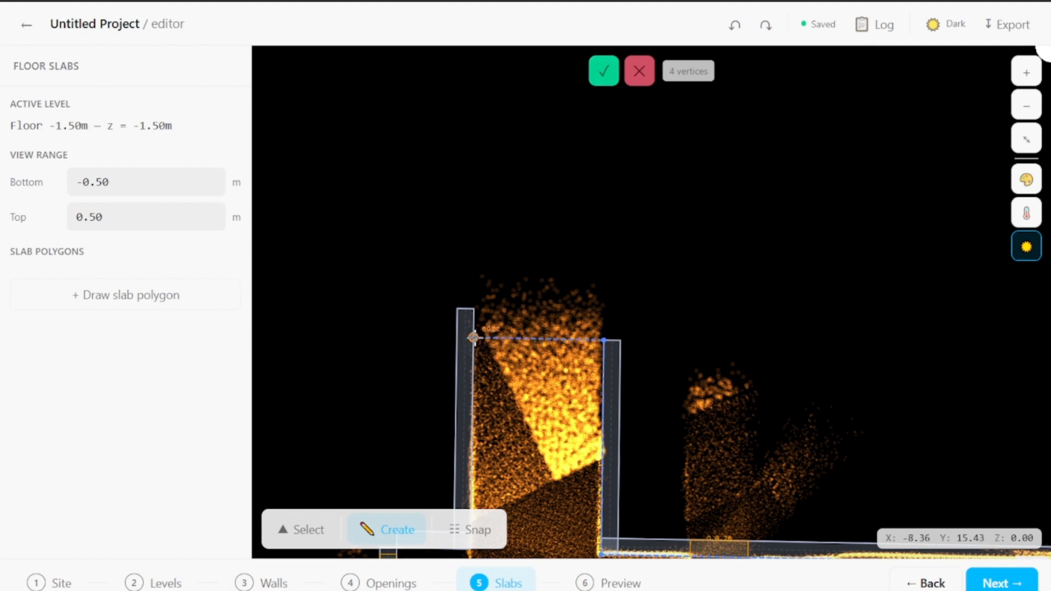
{"action": "left_click", "coordinate": [474, 338]}
Add slab vertices at the inner corner of Walls 3 and 4 and at the corner where Wall 4 meets Wall 5.
{"action": "scroll", "coordinate": [493, 331], "scroll_direction": "down", "scroll_amount": 6}
{"action": "middle_click_drag", "start_coordinate": [498, 383], "coordinate": [568, 272]}
{"action": "scroll", "coordinate": [549, 336], "scroll_direction": "up", "scroll_amount": 5}
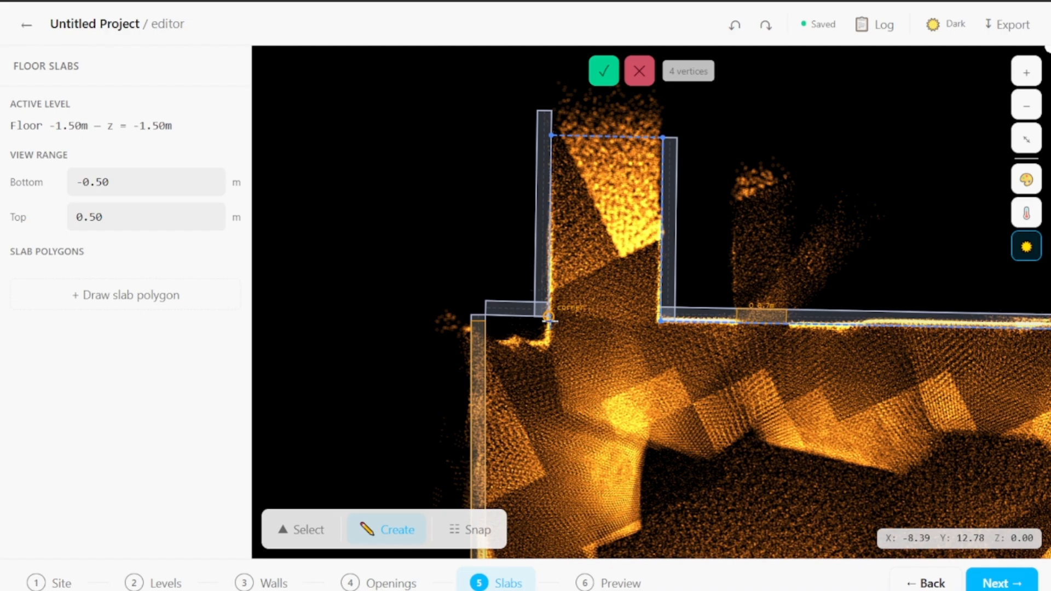
{"action": "left_click", "coordinate": [548, 317]}
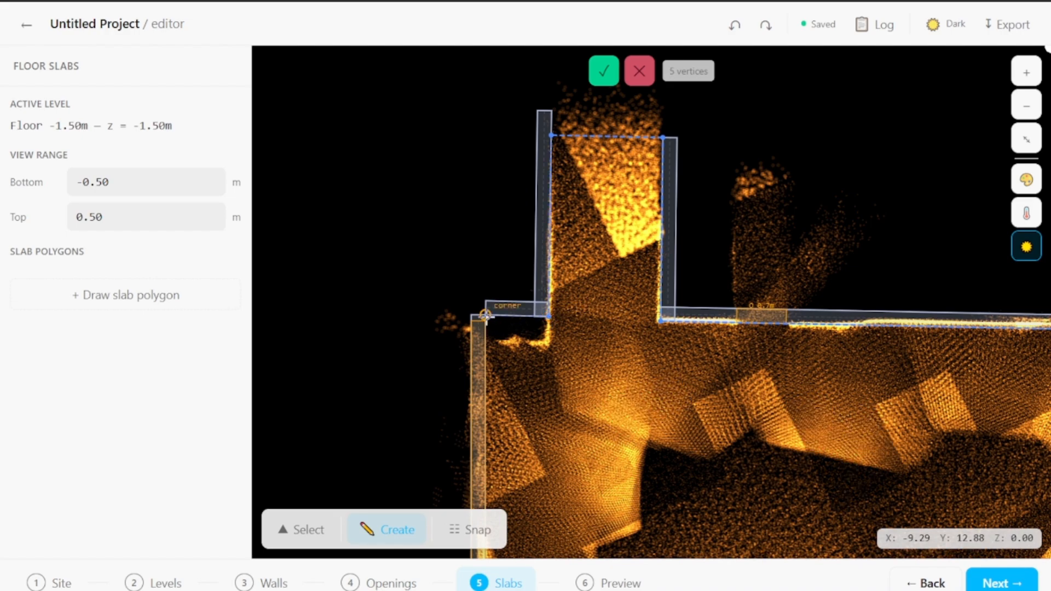
{"action": "left_click", "coordinate": [485, 316]}
Continue the slab outline along Wall 5 to its corner with Wall 6, then to Wall 6's free end corner.
{"action": "scroll", "coordinate": [486, 317], "scroll_direction": "down", "scroll_amount": 5}
{"action": "middle_click_drag", "start_coordinate": [542, 486], "coordinate": [558, 181]}
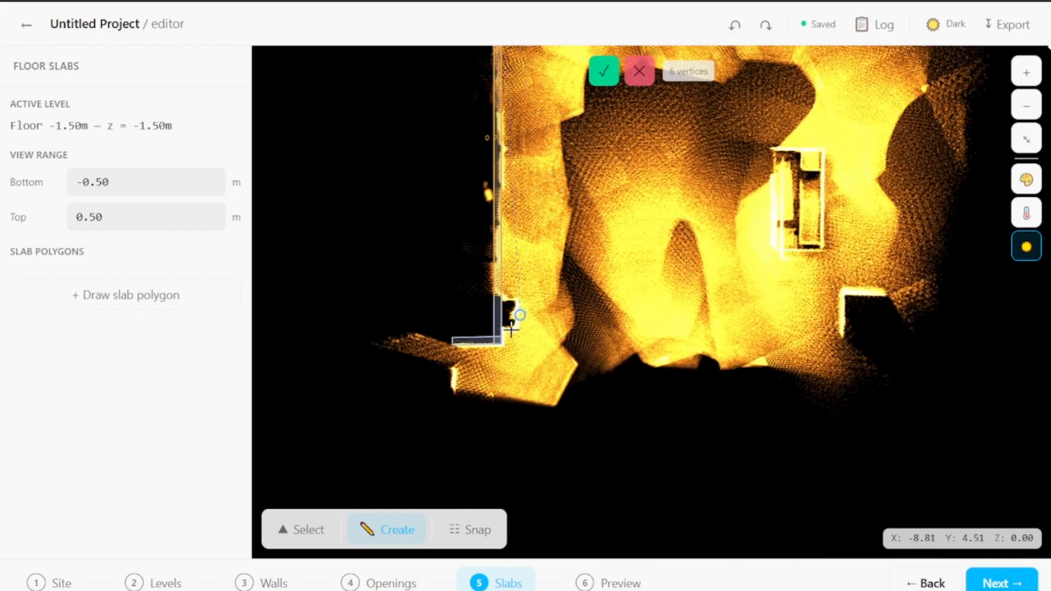
{"action": "scroll", "coordinate": [518, 325], "scroll_direction": "up", "scroll_amount": 5}
{"action": "left_click", "coordinate": [486, 366]}
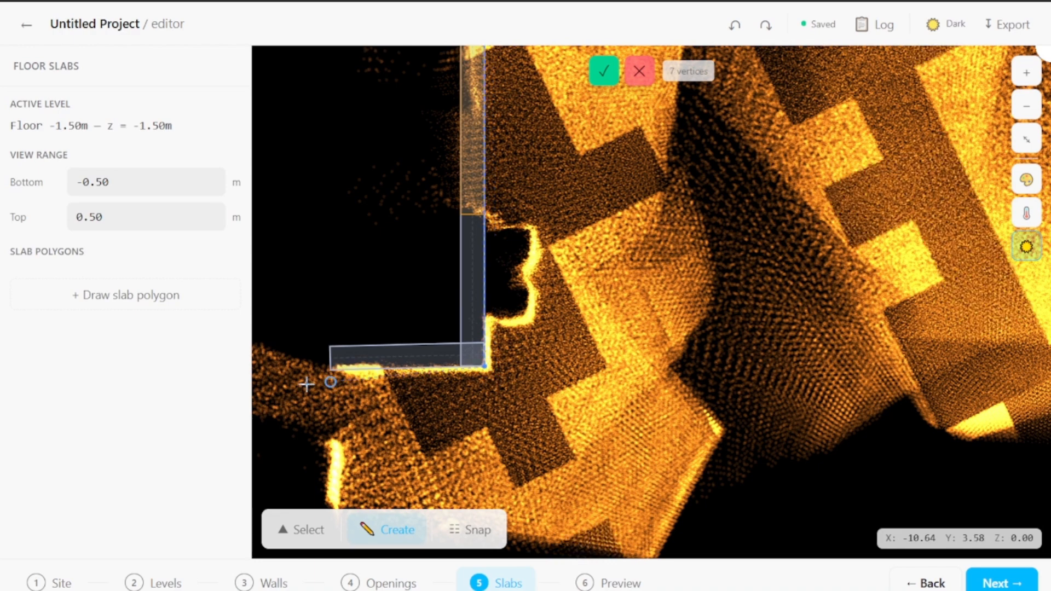
{"action": "left_click", "coordinate": [330, 365]}
Add the two outer slab corners past the scanned floor, the second near X 2.52, Y 2.07, close the outline at Wall 1's end and accept it.
{"action": "scroll", "coordinate": [330, 365], "scroll_direction": "down", "scroll_amount": 3}
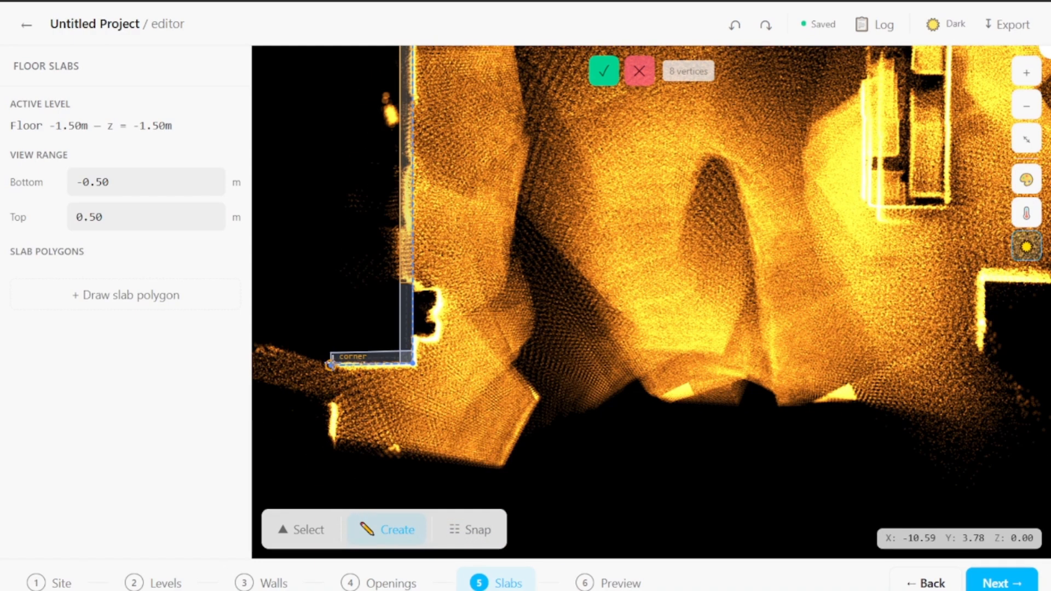
{"action": "left_click", "coordinate": [330, 461]}
{"action": "scroll", "coordinate": [330, 461], "scroll_direction": "down", "scroll_amount": 3}
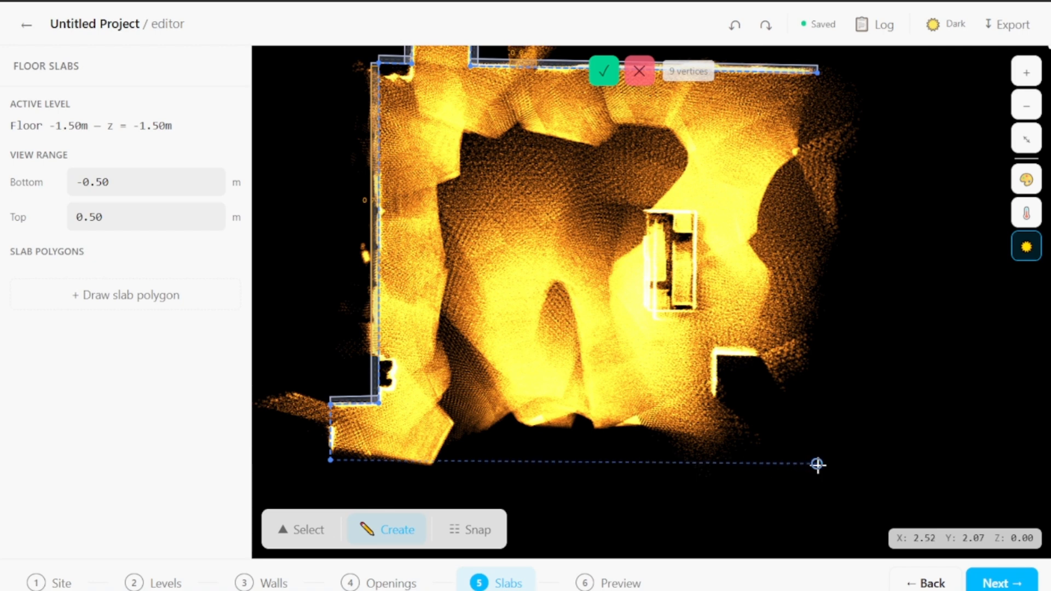
{"action": "left_click", "coordinate": [817, 464]}
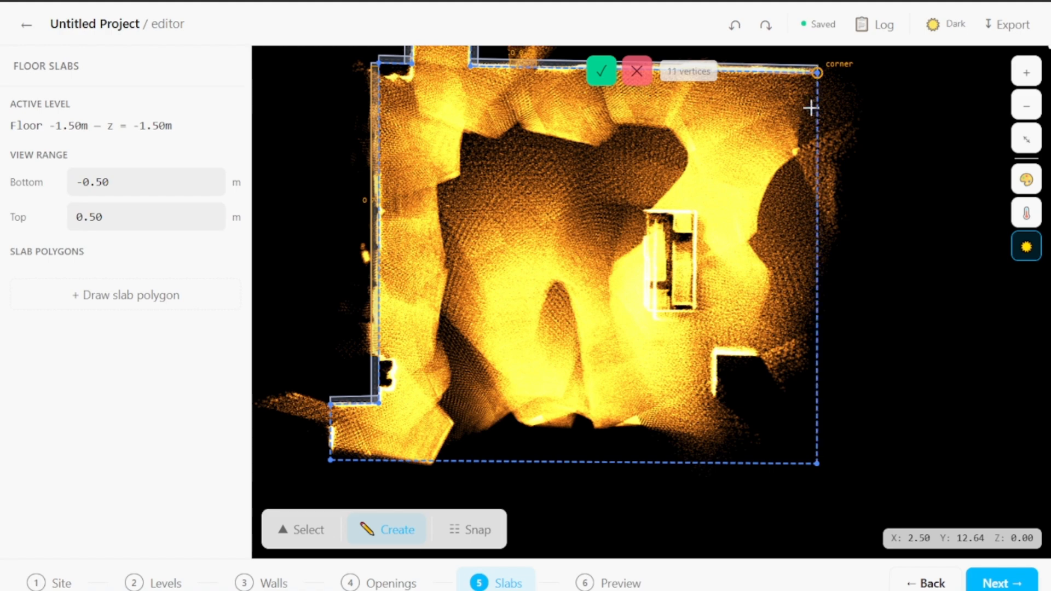
{"action": "left_click", "coordinate": [602, 72]}
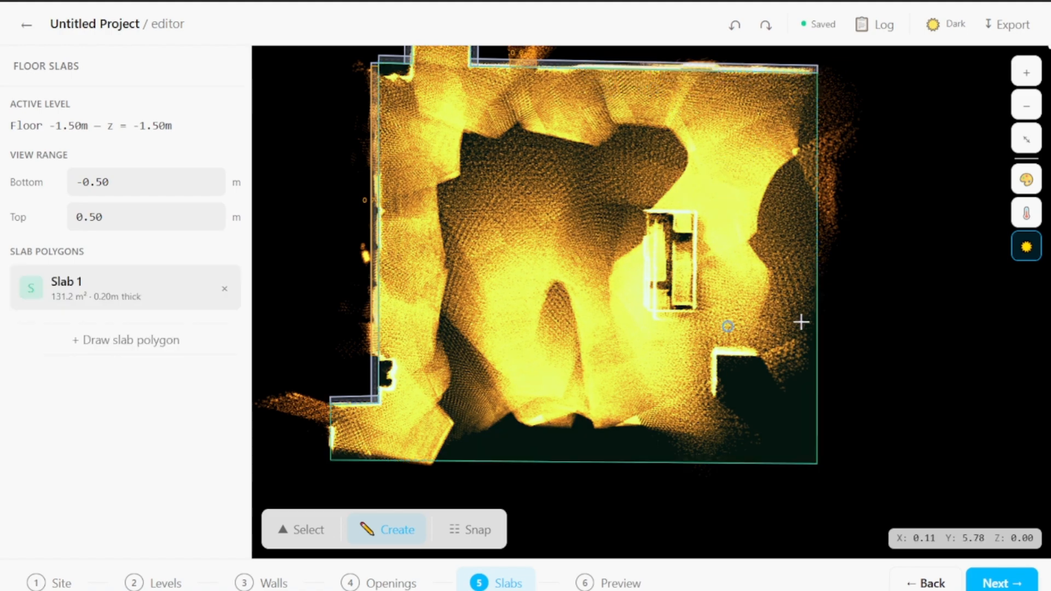
{"action": "scroll", "coordinate": [778, 329], "scroll_direction": "down", "scroll_amount": 3}
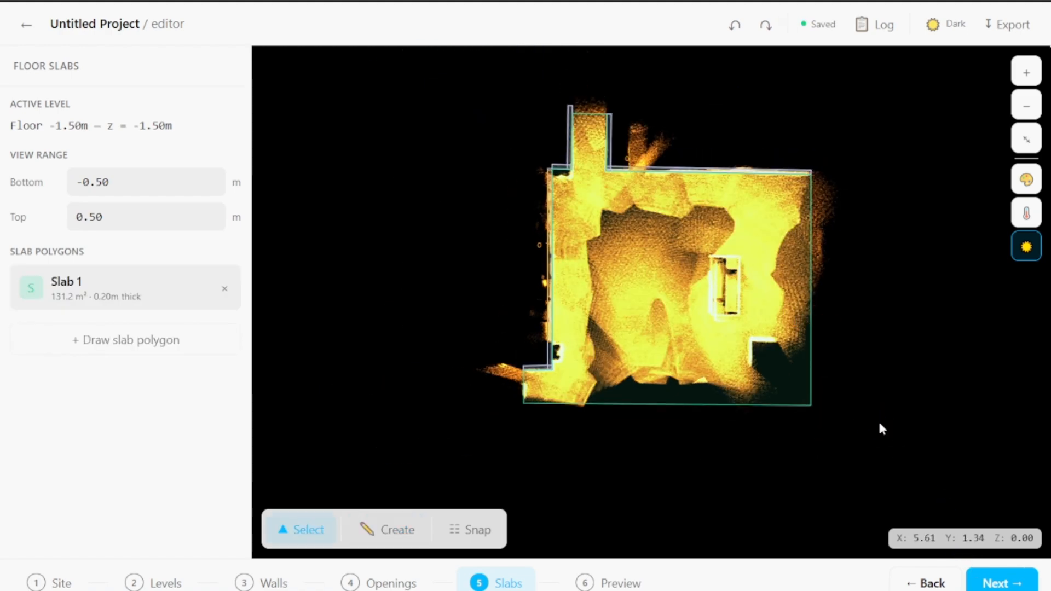
Proceed from the slabs stage to the Preview and display the point cloud in its original scan colours.
{"action": "left_click", "coordinate": [996, 584]}
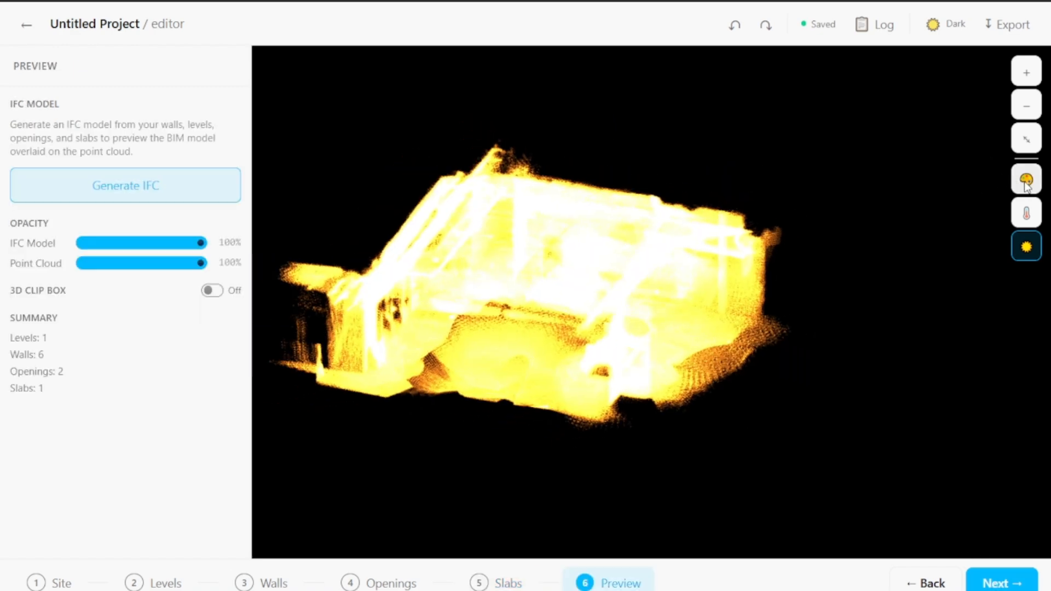
{"action": "left_click", "coordinate": [1027, 181]}
{"action": "scroll", "coordinate": [744, 379], "scroll_direction": "up", "scroll_amount": 5}
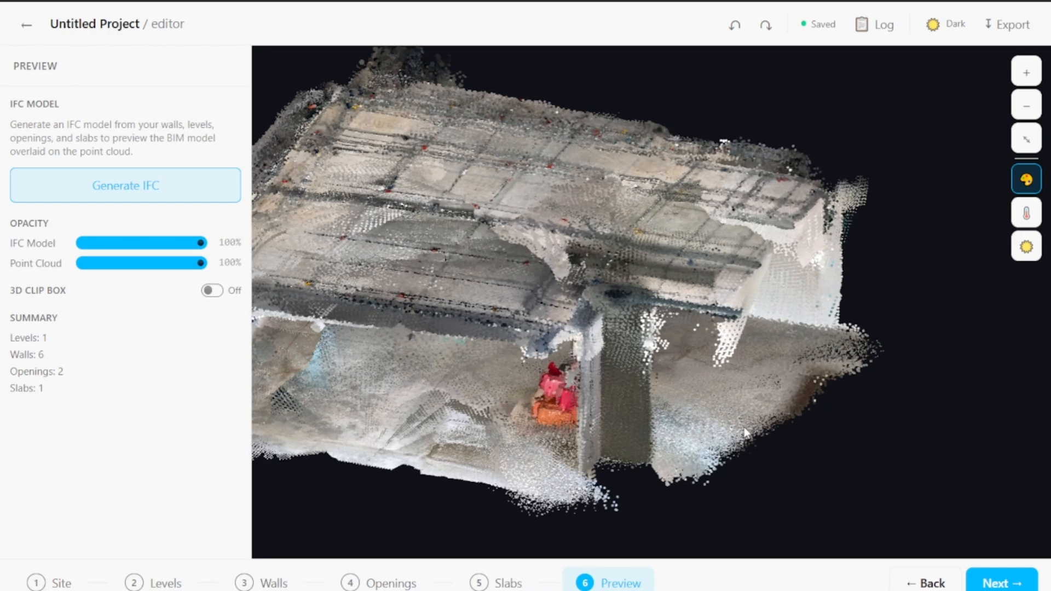
{"action": "left_click_drag", "start_coordinate": [704, 383], "coordinate": [689, 413]}
{"action": "left_click", "coordinate": [662, 396]}
{"action": "left_click", "coordinate": [624, 471]}
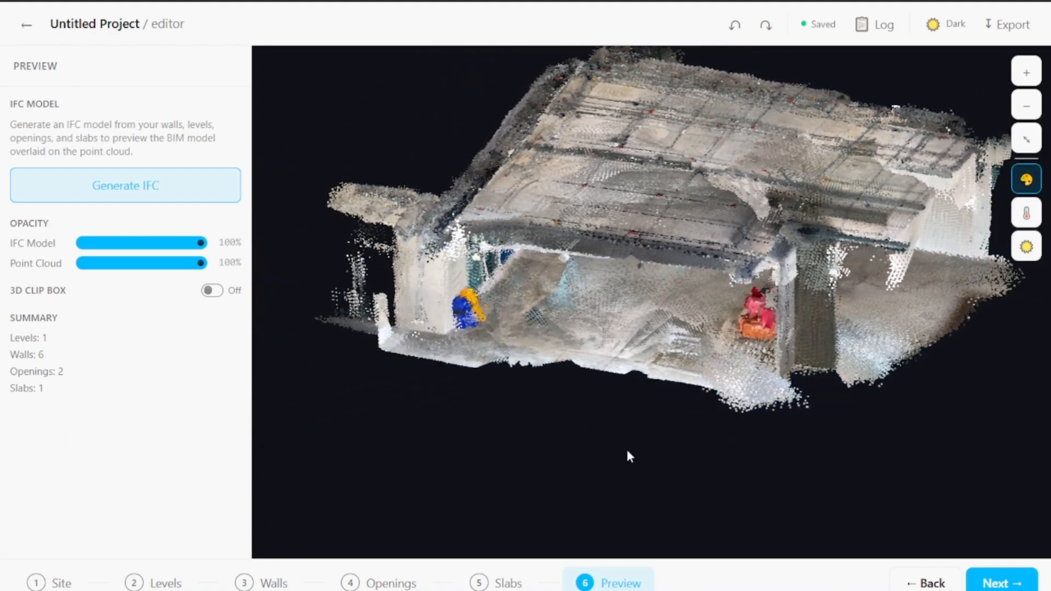
{"action": "scroll", "coordinate": [621, 472], "scroll_direction": "down", "scroll_amount": 2}
{"action": "left_click_drag", "start_coordinate": [617, 471], "coordinate": [627, 384]}
{"action": "left_click", "coordinate": [629, 388]}
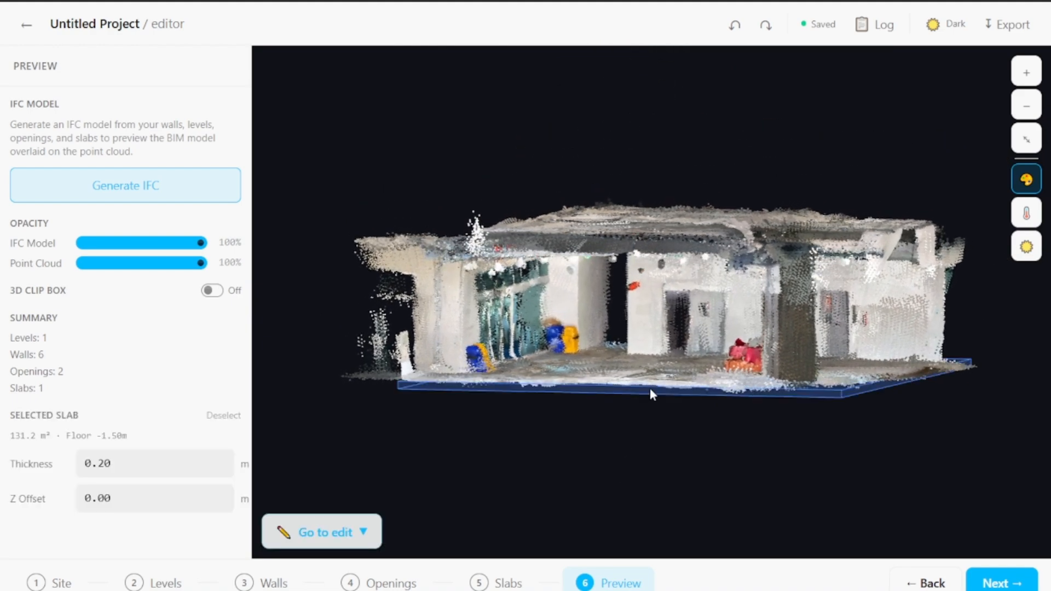
Generate the IFC model from the walls, level, openings and slab, and view it overlaid on the point cloud.
{"action": "left_click", "coordinate": [156, 187]}
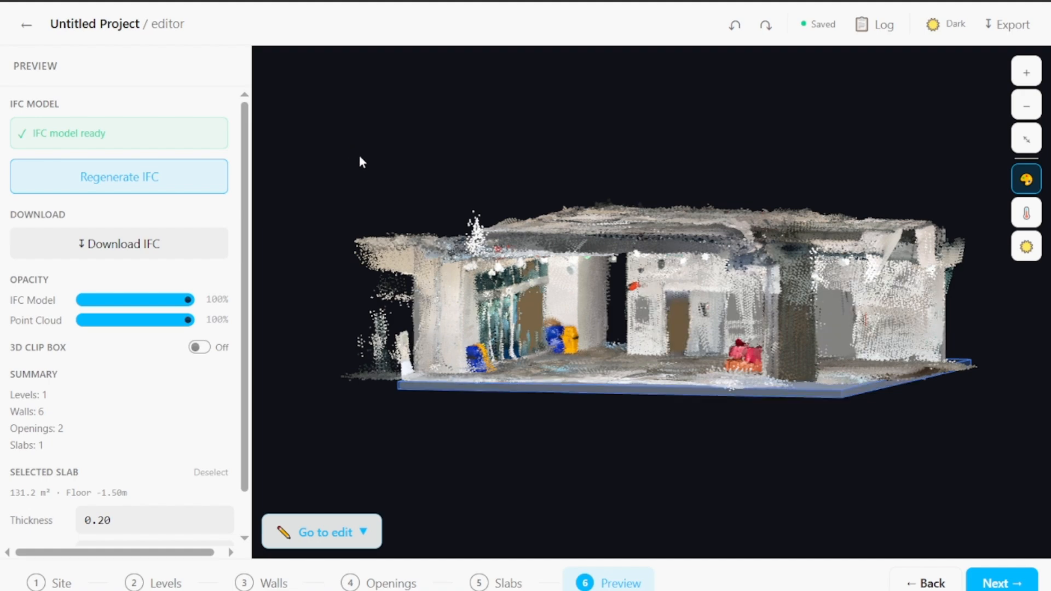
{"action": "left_click", "coordinate": [781, 461]}
{"action": "left_click_drag", "start_coordinate": [781, 461], "coordinate": [444, 287]}
{"action": "left_click_drag", "start_coordinate": [425, 210], "coordinate": [570, 226]}
Turn on the 3D clip box and pull its side face inward until it cuts through the building beside the column.
{"action": "left_click", "coordinate": [214, 349]}
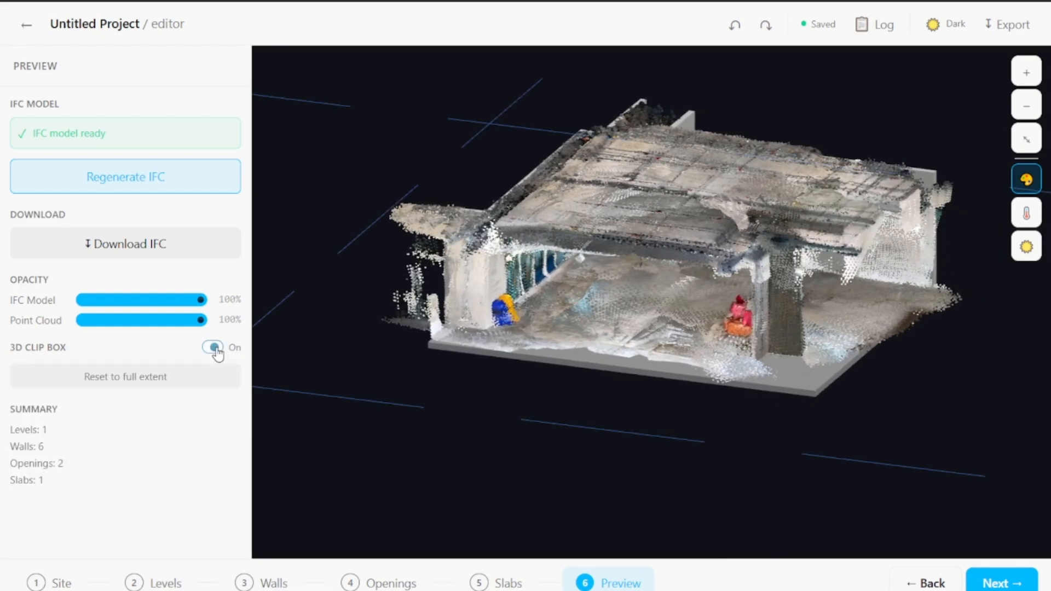
{"action": "scroll", "coordinate": [290, 313], "scroll_direction": "down", "scroll_amount": 10}
{"action": "left_click", "coordinate": [437, 197]}
{"action": "scroll", "coordinate": [459, 207], "scroll_direction": "down", "scroll_amount": 6}
{"action": "scroll", "coordinate": [765, 316], "scroll_direction": "down", "scroll_amount": 2}
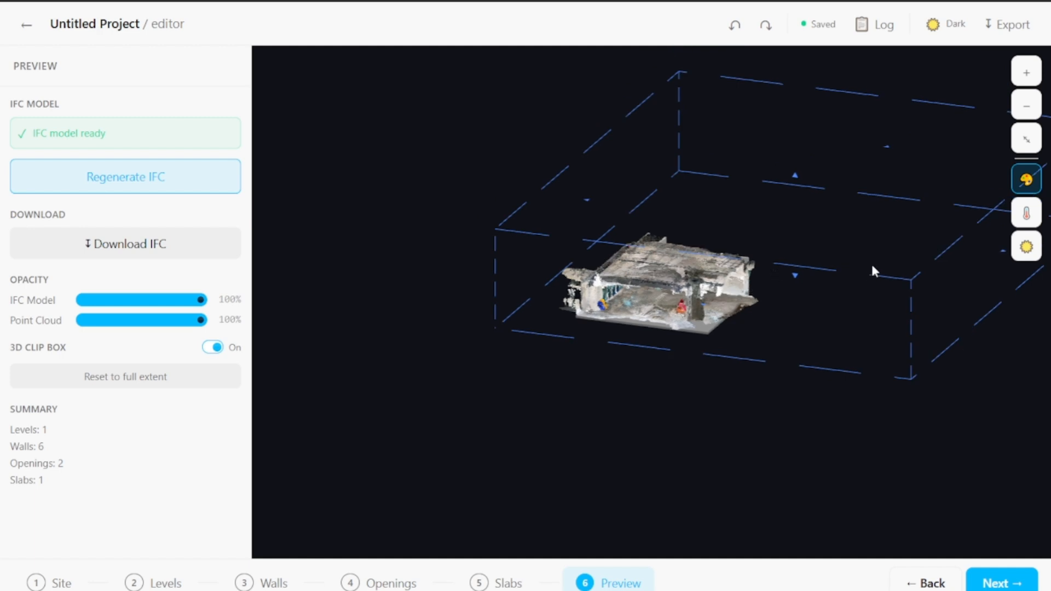
{"action": "right_click_drag", "start_coordinate": [904, 324], "coordinate": [763, 354]}
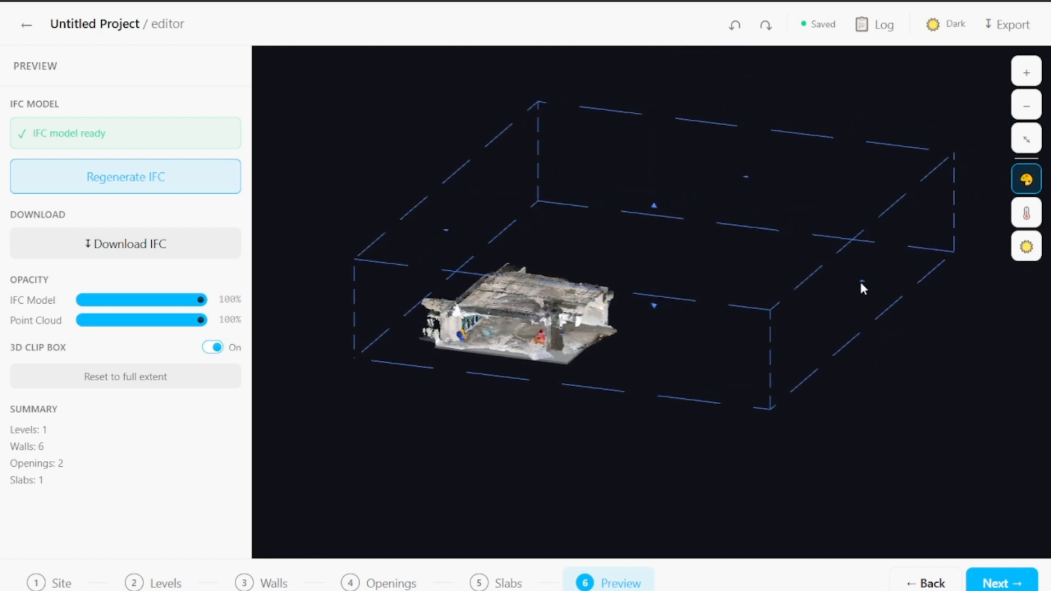
{"action": "left_click_drag", "start_coordinate": [862, 280], "coordinate": [597, 285]}
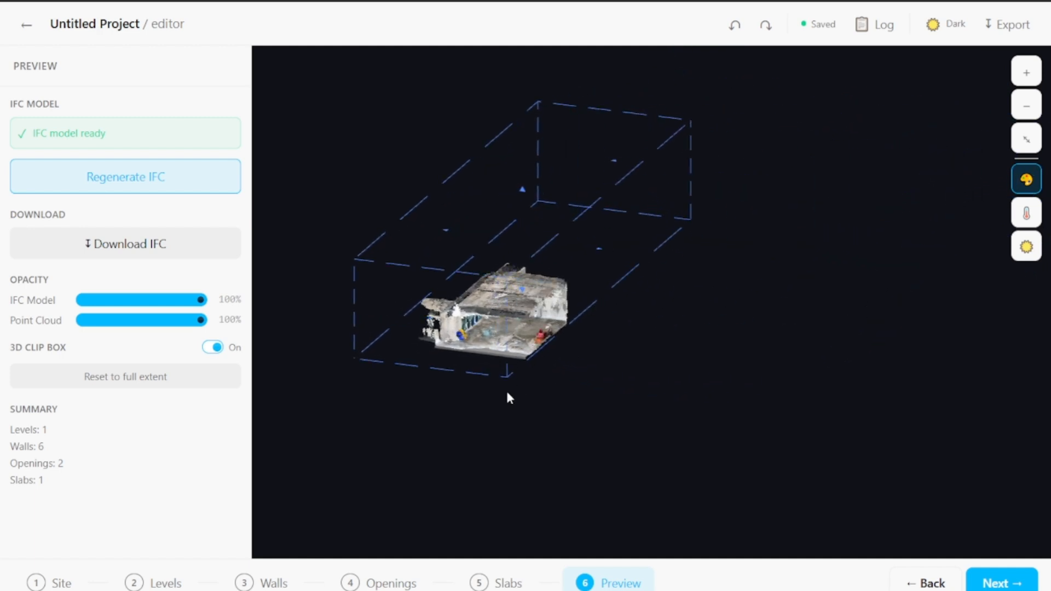
Examine the clipped building from several sides, checking how the IFC walls, door and slab fit the point cloud.
{"action": "scroll", "coordinate": [547, 397], "scroll_direction": "up", "scroll_amount": 3}
{"action": "left_click_drag", "start_coordinate": [578, 404], "coordinate": [876, 373]}
{"action": "scroll", "coordinate": [875, 370], "scroll_direction": "up", "scroll_amount": 10}
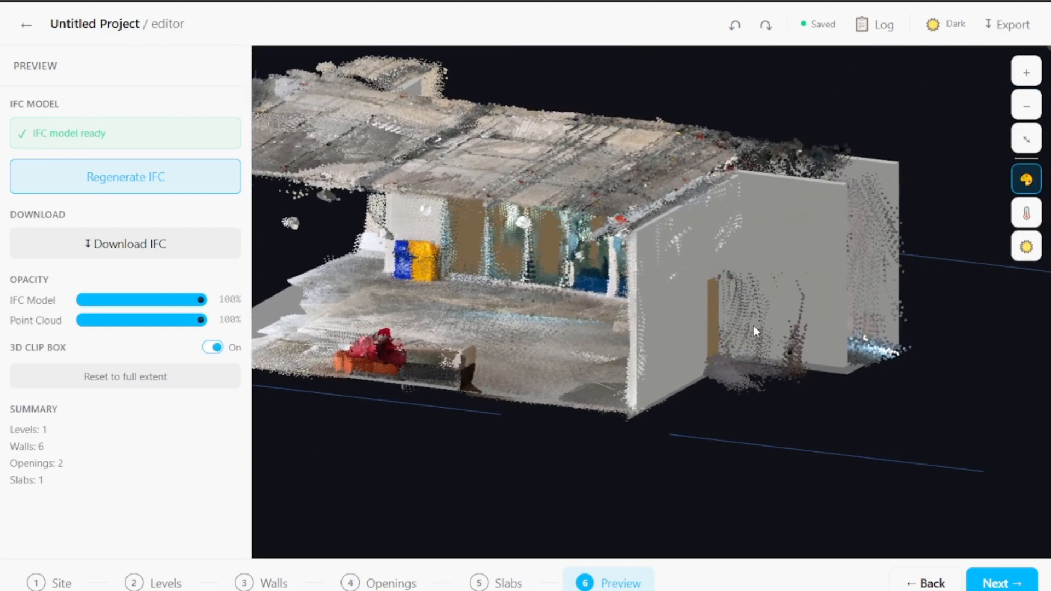
{"action": "scroll", "coordinate": [732, 332], "scroll_direction": "up", "scroll_amount": 3}
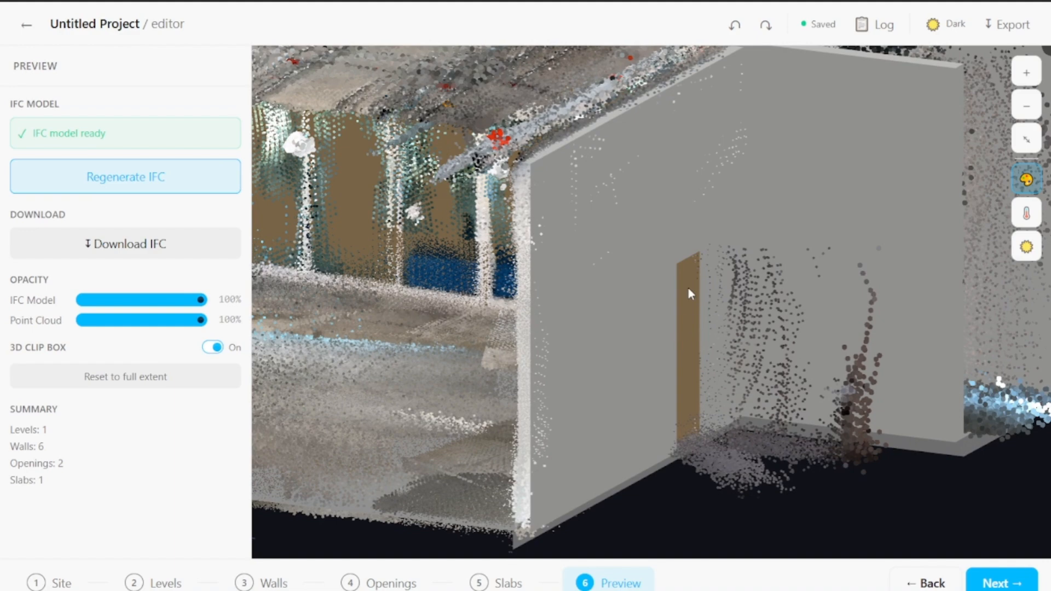
{"action": "scroll", "coordinate": [685, 407], "scroll_direction": "down", "scroll_amount": 8}
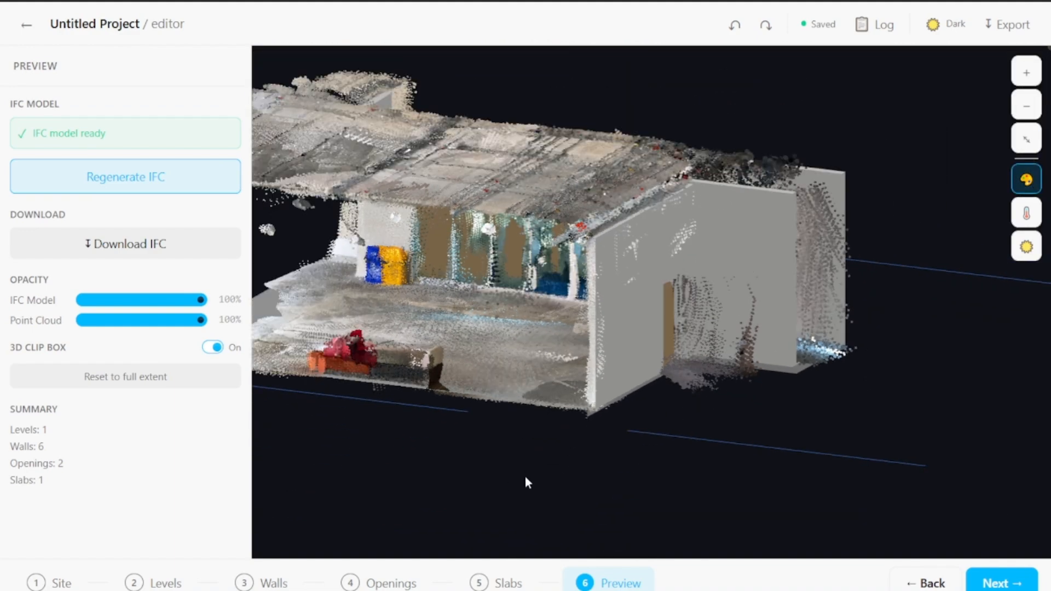
{"action": "scroll", "coordinate": [652, 479], "scroll_direction": "up", "scroll_amount": 10}
{"action": "left_click_drag", "start_coordinate": [654, 483], "coordinate": [704, 507]}
{"action": "right_click_drag", "start_coordinate": [589, 441], "coordinate": [824, 201]}
{"action": "left_click_drag", "start_coordinate": [480, 463], "coordinate": [567, 408]}
{"action": "scroll", "coordinate": [581, 293], "scroll_direction": "up", "scroll_amount": 4}
{"action": "left_click_drag", "start_coordinate": [448, 373], "coordinate": [512, 441]}
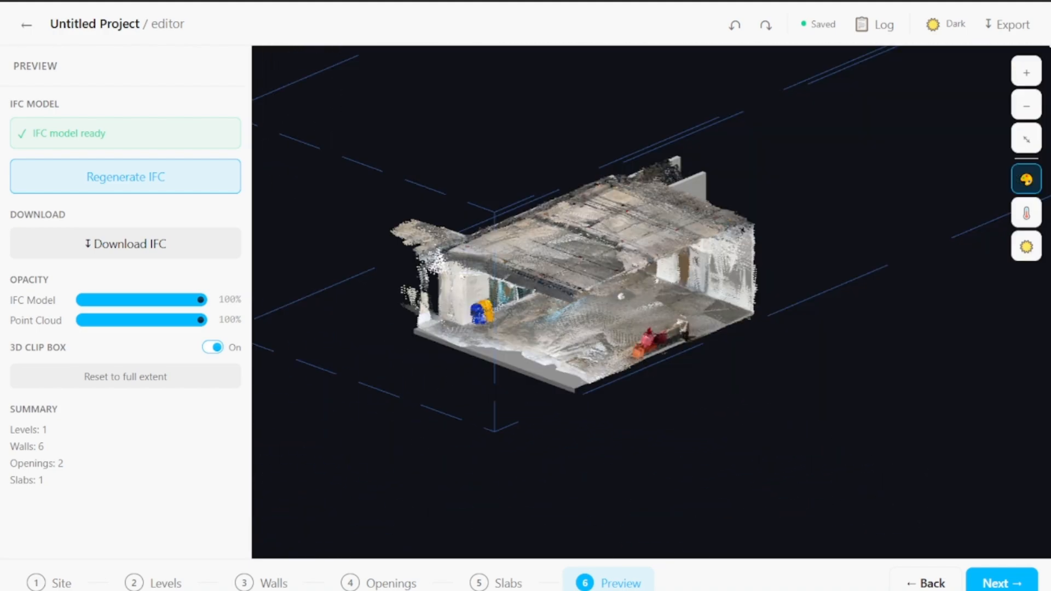
{"action": "left_click_drag", "start_coordinate": [520, 447], "coordinate": [430, 442]}
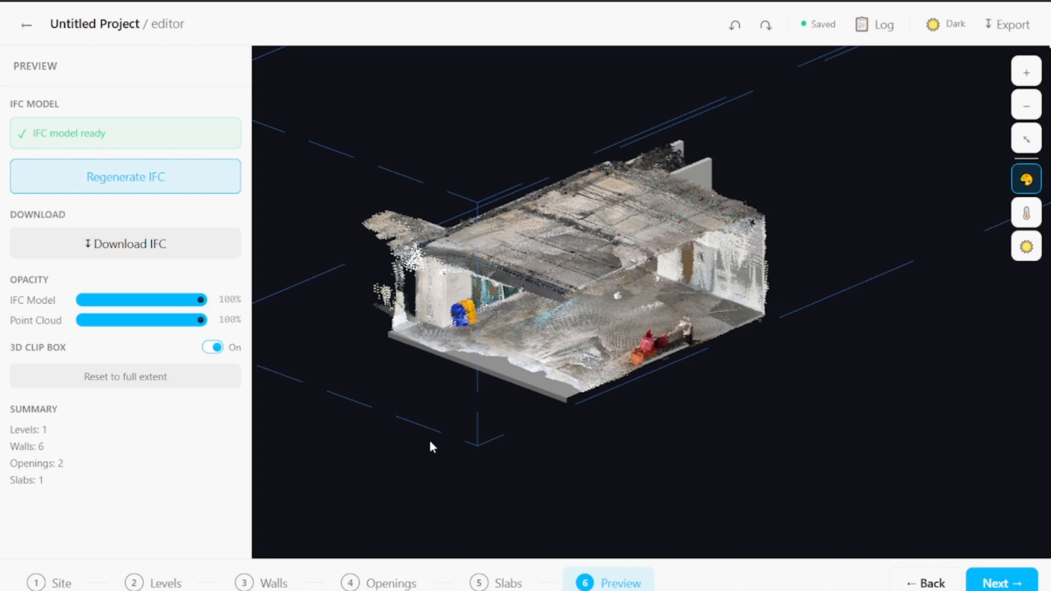
Set the point cloud opacity to 0% and turn off the 3D clip box to view the complete IFC model alone.
{"action": "left_click_drag", "start_coordinate": [198, 325], "coordinate": [72, 323]}
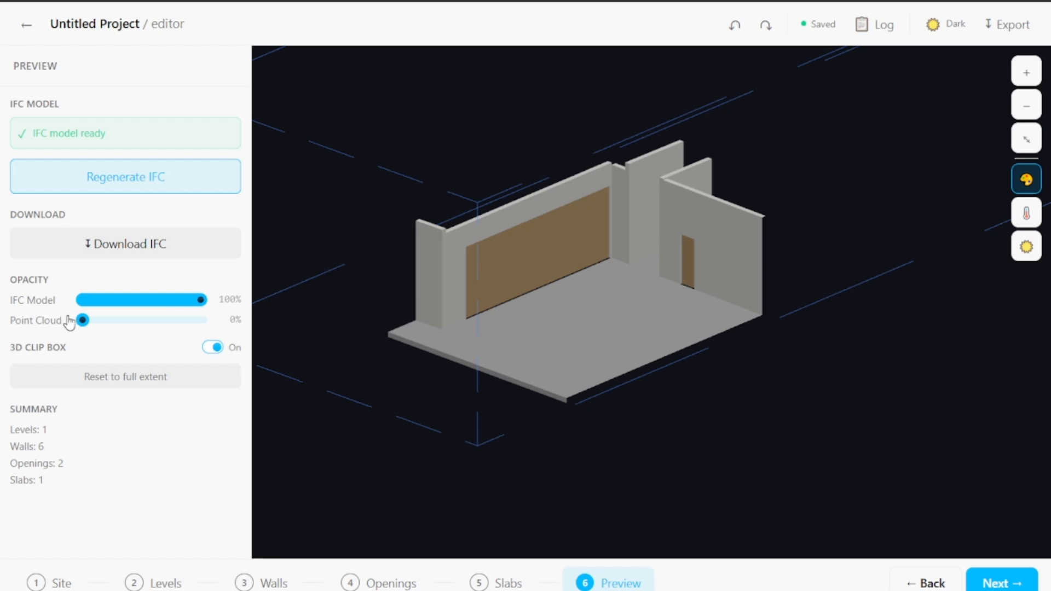
{"action": "left_click_drag", "start_coordinate": [810, 419], "coordinate": [283, 342]}
{"action": "left_click", "coordinate": [213, 348]}
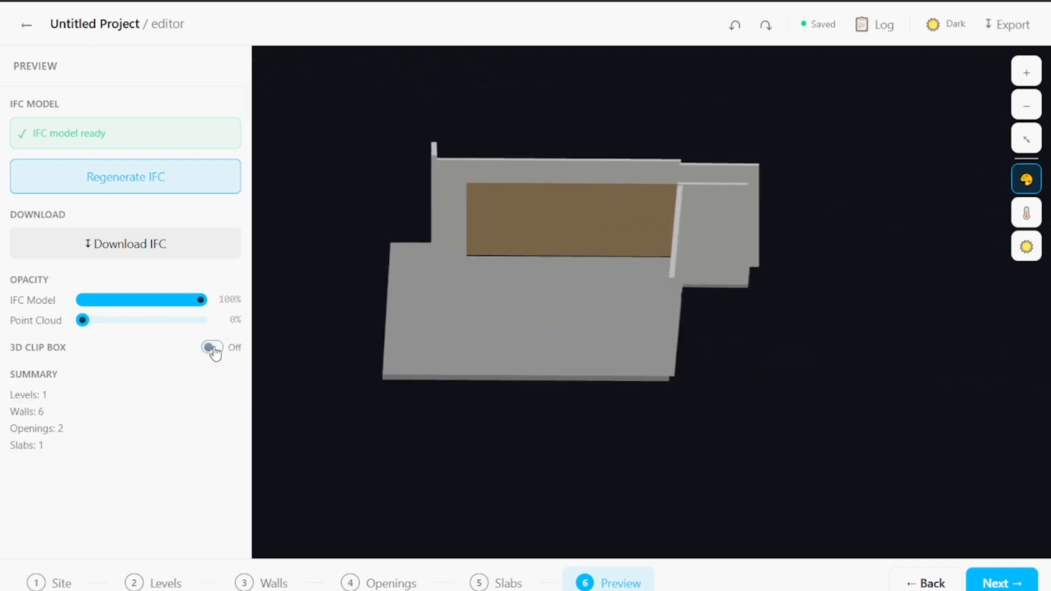
{"action": "left_click_drag", "start_coordinate": [560, 463], "coordinate": [622, 450]}
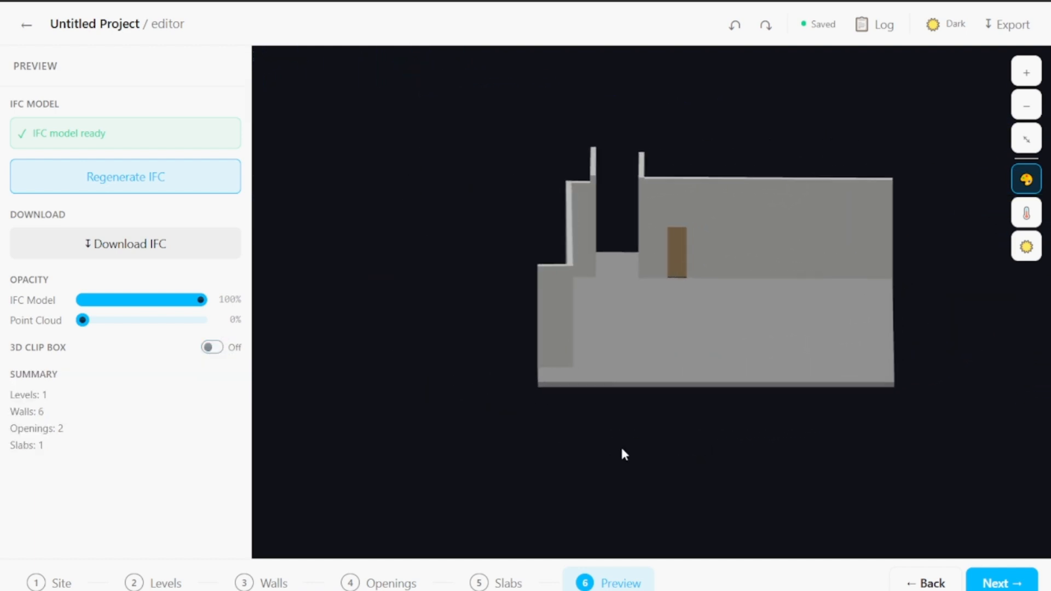
Restore the point cloud opacity to 100% and turn the 3D clip box back on.
{"action": "left_click", "coordinate": [203, 321]}
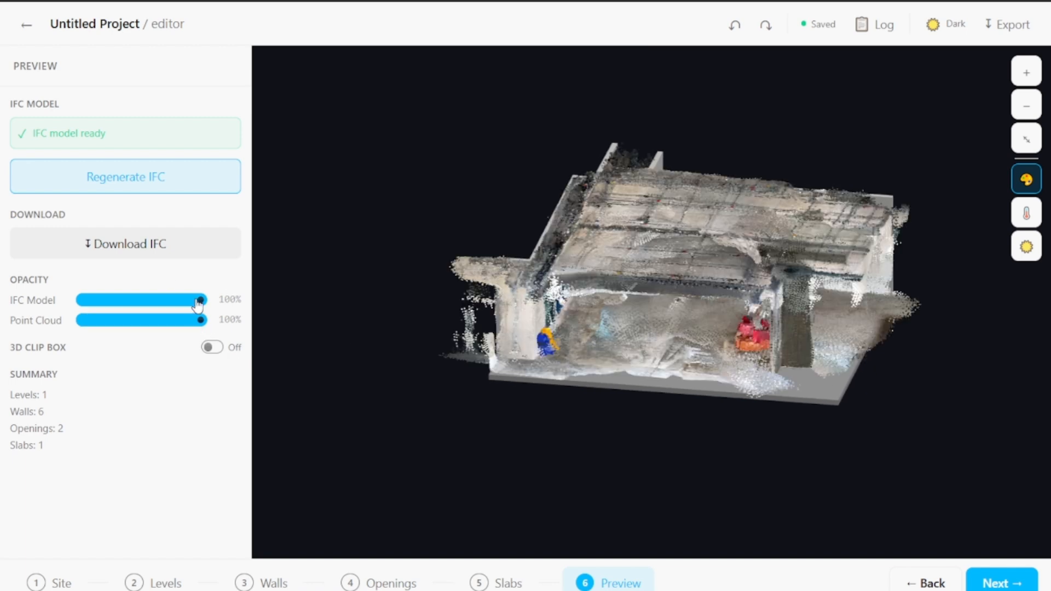
{"action": "left_click_drag", "start_coordinate": [521, 432], "coordinate": [647, 417]}
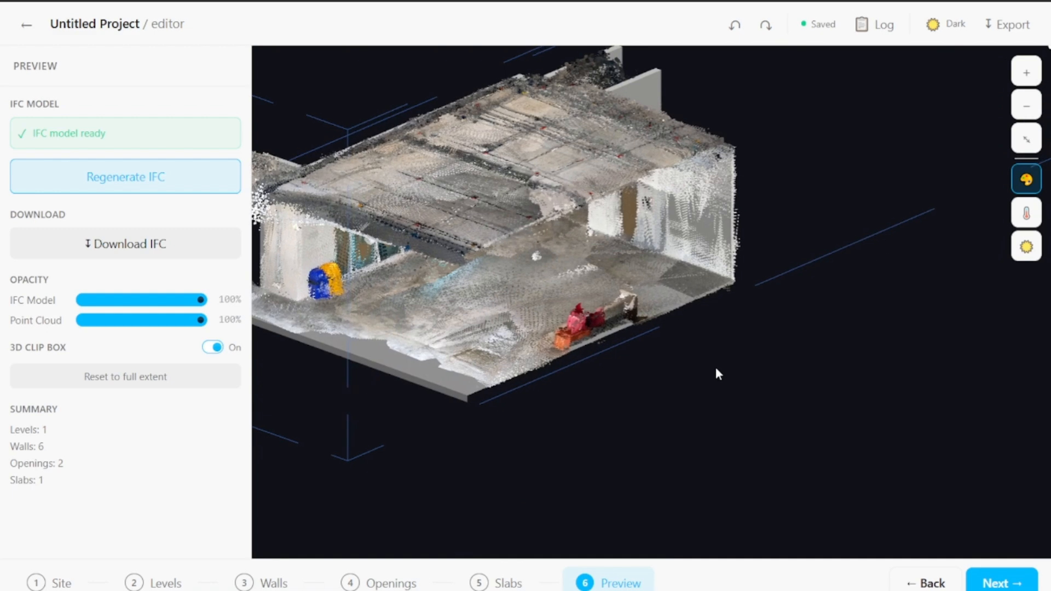
{"action": "right_click_drag", "start_coordinate": [716, 368], "coordinate": [772, 404]}
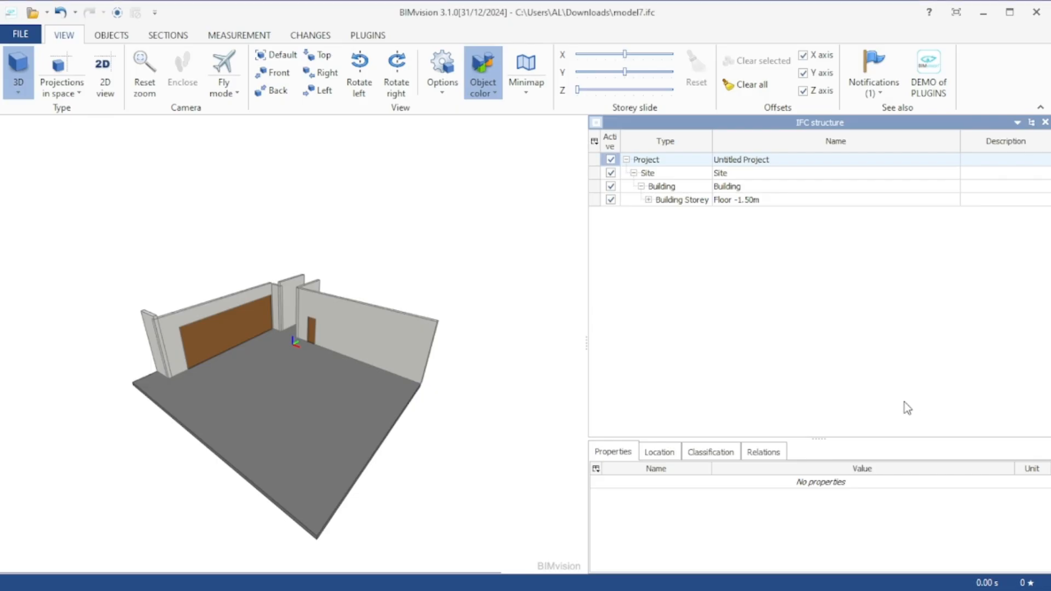
Switch to BIMvision and inspect model7.ifc, selecting the wall with the large opening to view its place in the IFC structure and its properties.
{"action": "scroll", "coordinate": [368, 382], "scroll_direction": "up", "scroll_amount": 5}
{"action": "scroll", "coordinate": [380, 377], "scroll_direction": "down", "scroll_amount": 5}
{"action": "left_click_drag", "start_coordinate": [241, 299], "coordinate": [174, 270]}
{"action": "scroll", "coordinate": [336, 349], "scroll_direction": "up", "scroll_amount": 3}
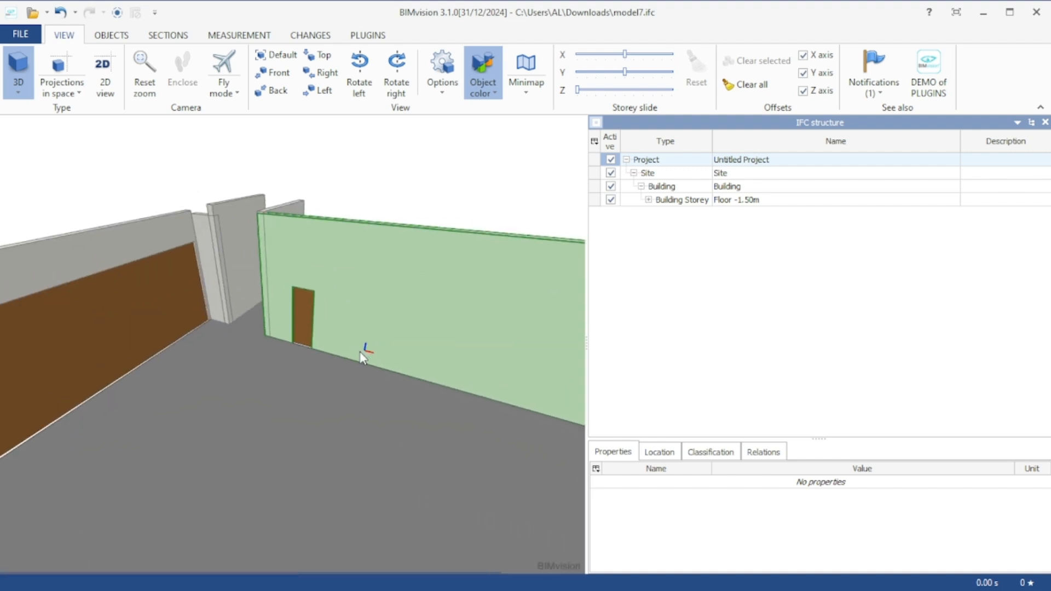
{"action": "scroll", "coordinate": [384, 350], "scroll_direction": "down", "scroll_amount": 3}
{"action": "left_click", "coordinate": [403, 346]}
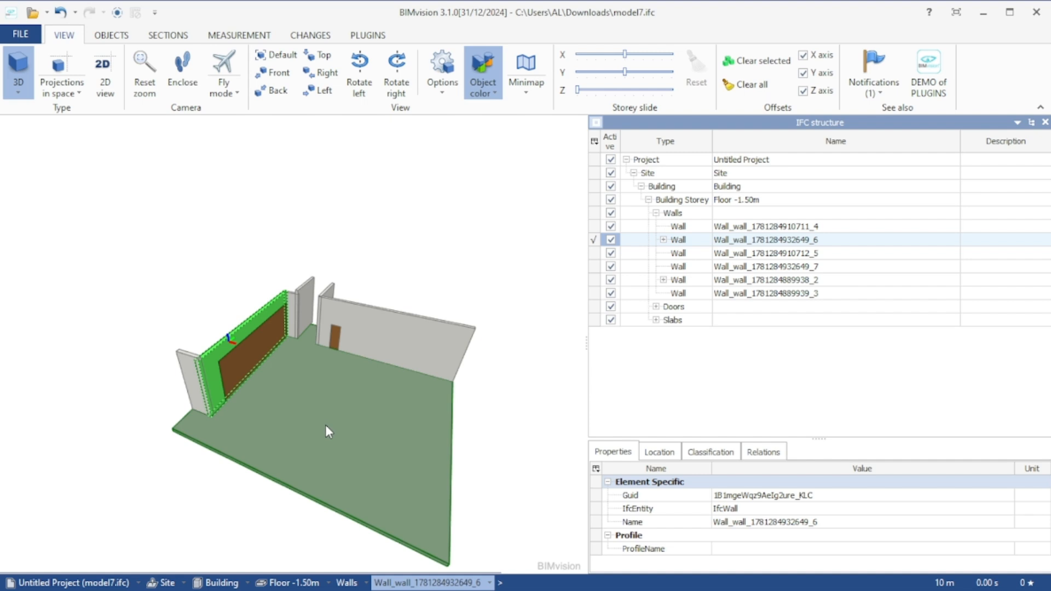
{"action": "left_click", "coordinate": [347, 434]}
{"action": "mouse_move", "coordinate": [540, 439]}
{"action": "left_mouse_down"}
{"action": "mouse_move", "coordinate": [501, 386]}
{"action": "mouse_move", "coordinate": [505, 399]}
{"action": "left_mouse_up"}
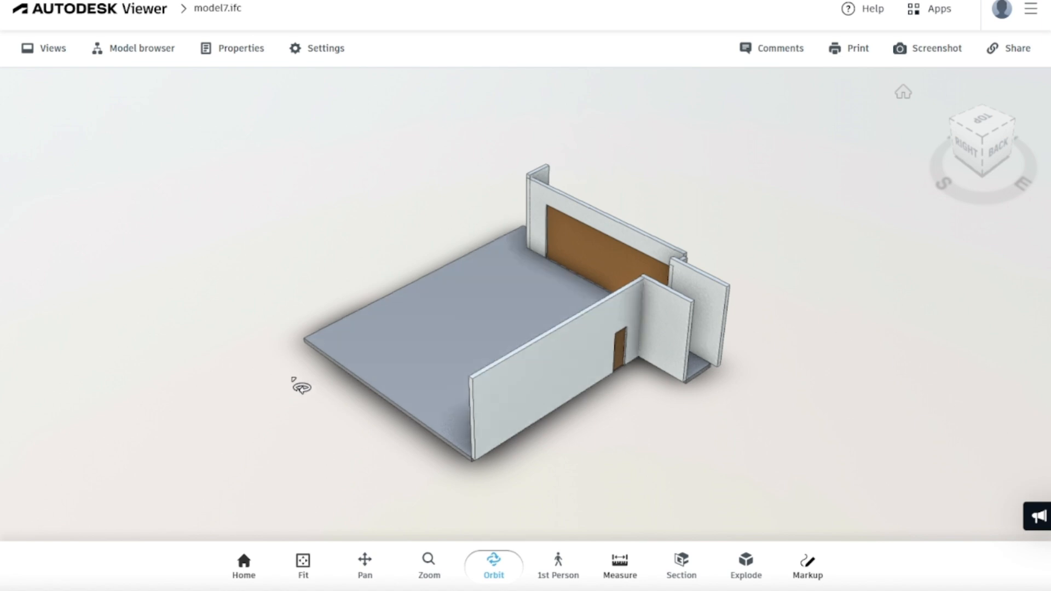
Switch to Autodesk Viewer and examine the walls, openings and slab of model7.ifc from the back and the open front.
{"action": "left_click_drag", "start_coordinate": [357, 373], "coordinate": [646, 369]}
{"action": "middle_click_drag", "start_coordinate": [647, 370], "coordinate": [549, 330]}
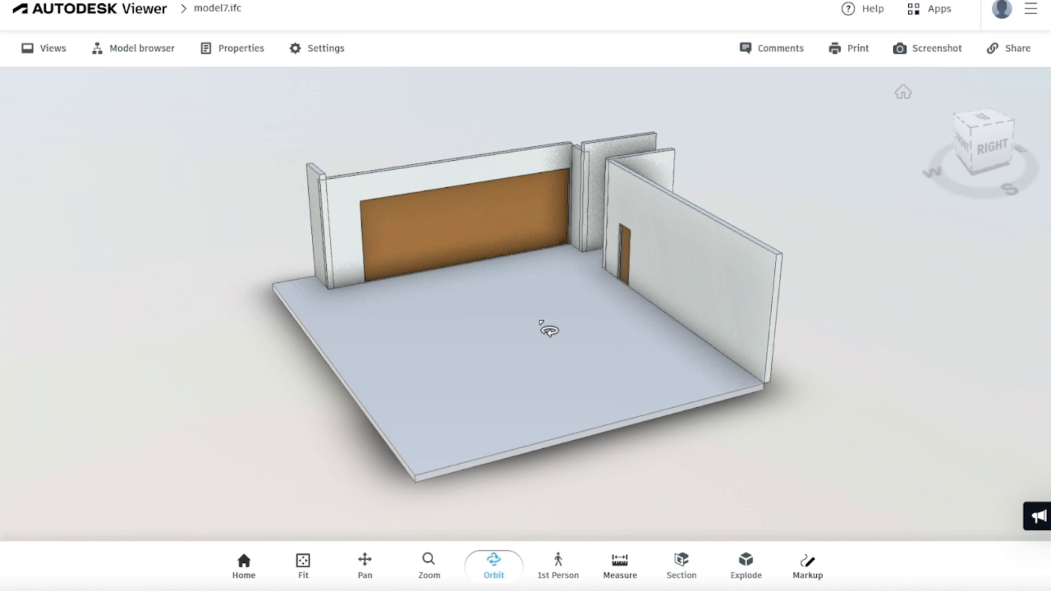
{"action": "left_click_drag", "start_coordinate": [242, 395], "coordinate": [310, 399]}
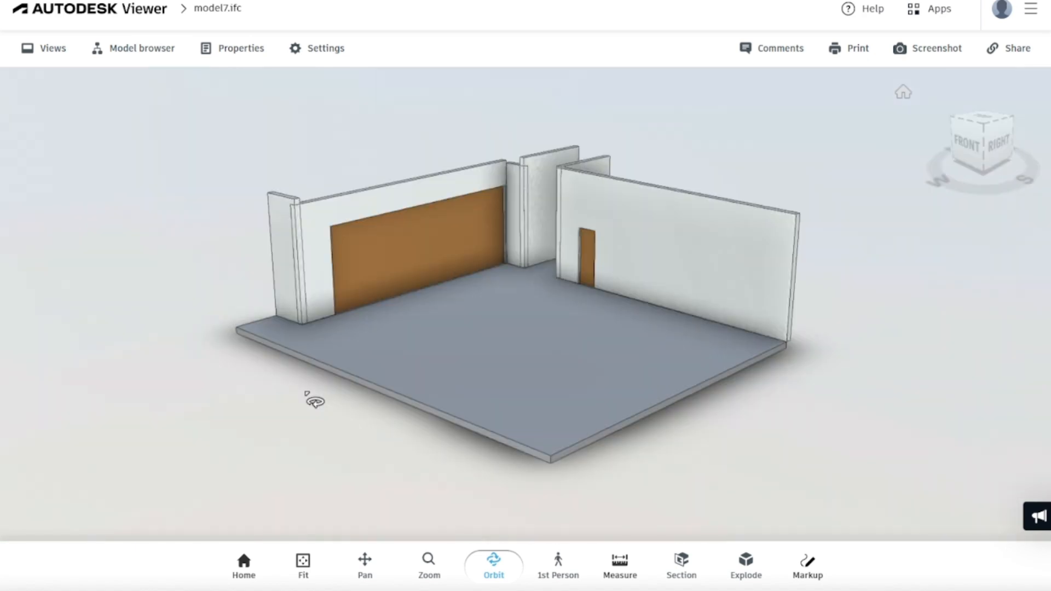